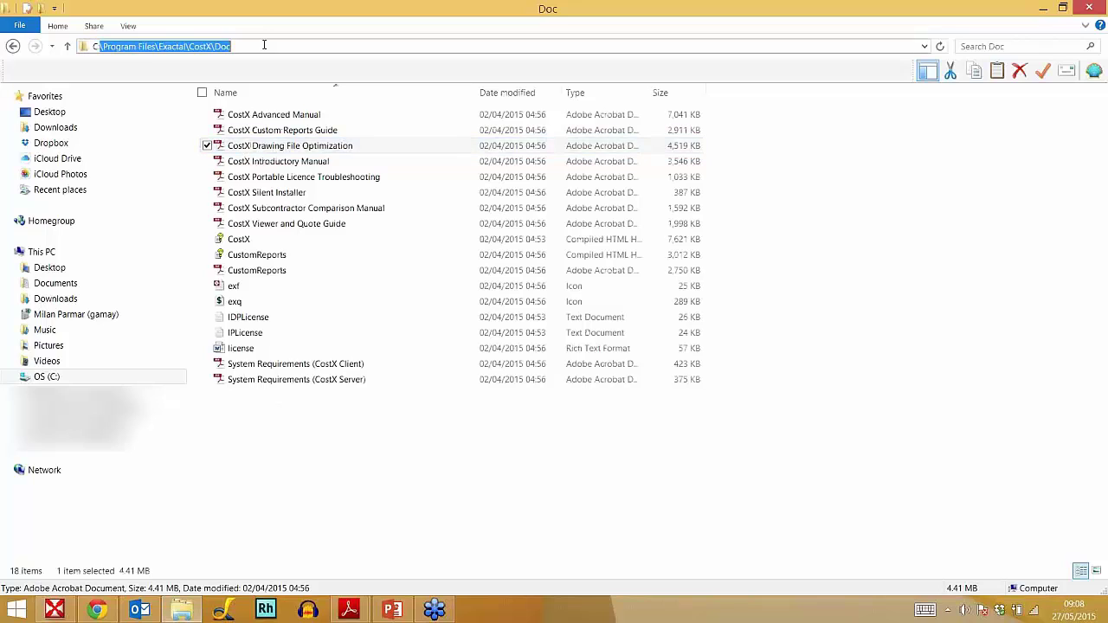
Show the full path of the Doc folder holding the CostX manuals, and clear the file selection
{"action": "left_click", "coordinate": [266, 46]}
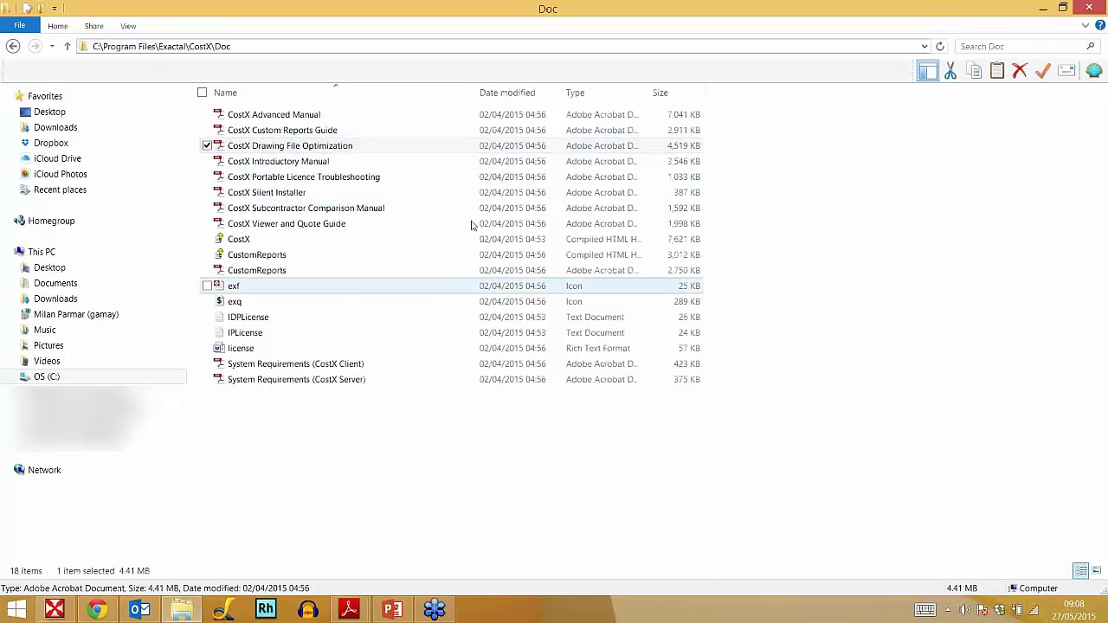
{"action": "key", "text": "Escape"}
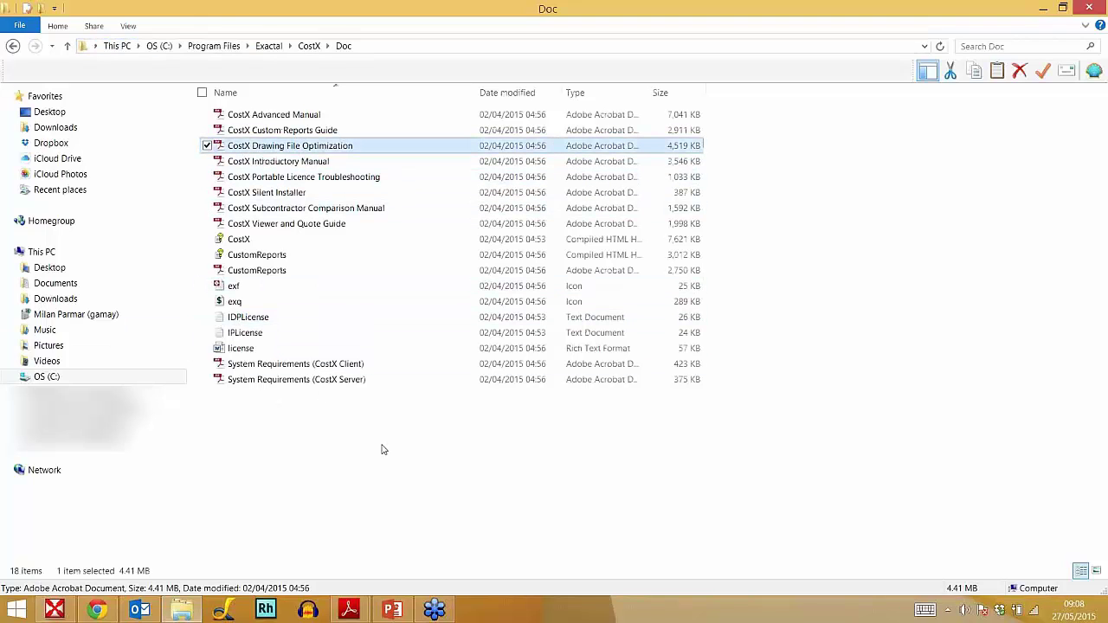
{"action": "left_click", "coordinate": [539, 445]}
{"action": "left_click_drag", "start_coordinate": [755, 246], "coordinate": [676, 143]}
{"action": "left_click", "coordinate": [827, 228]}
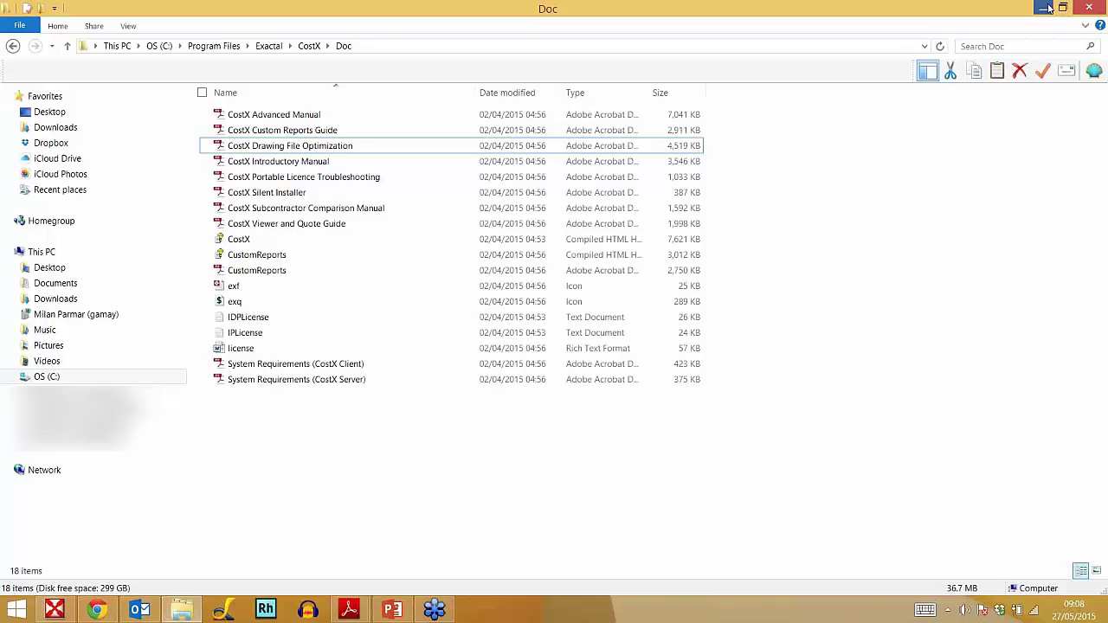
Leave the folder window and the running slide show, and switch to CostX
{"action": "left_click", "coordinate": [1048, 8]}
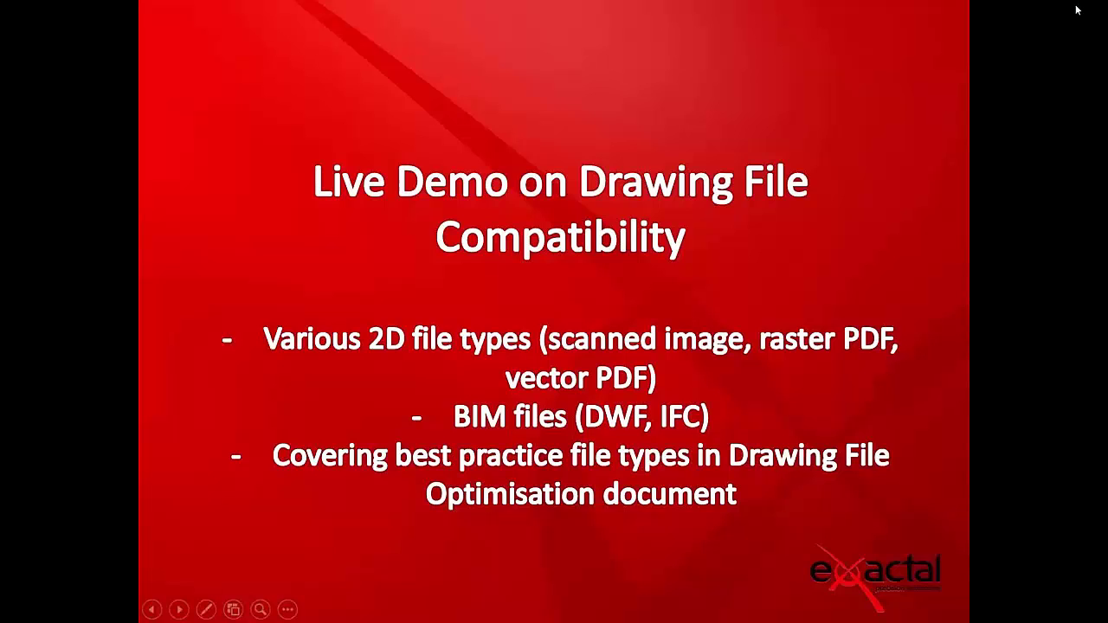
{"action": "key", "text": "Escape"}
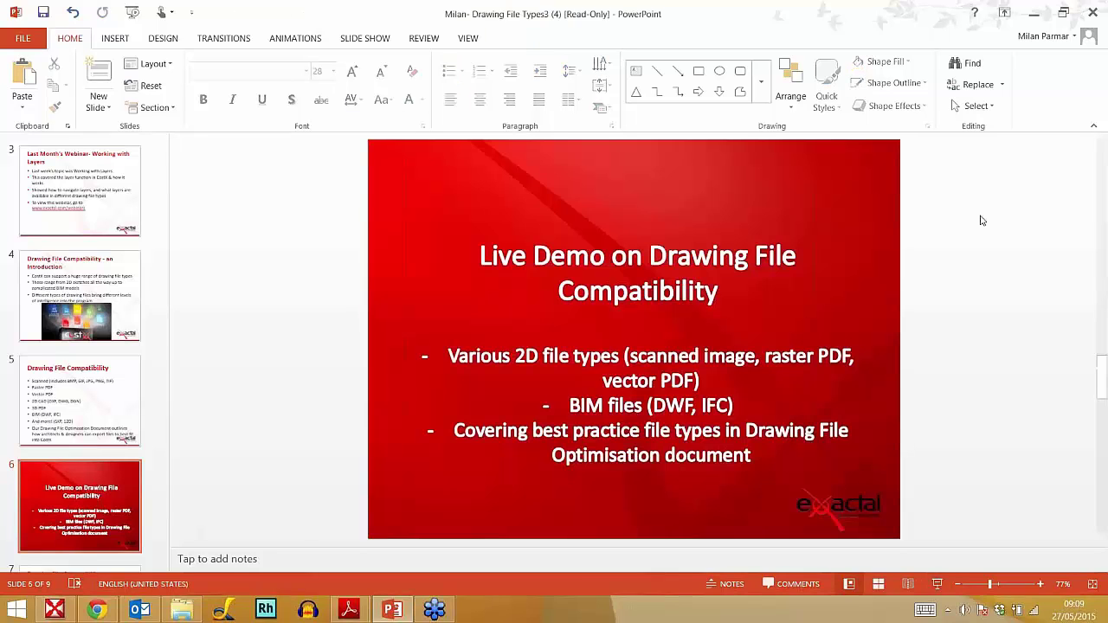
{"action": "left_click", "coordinate": [69, 613]}
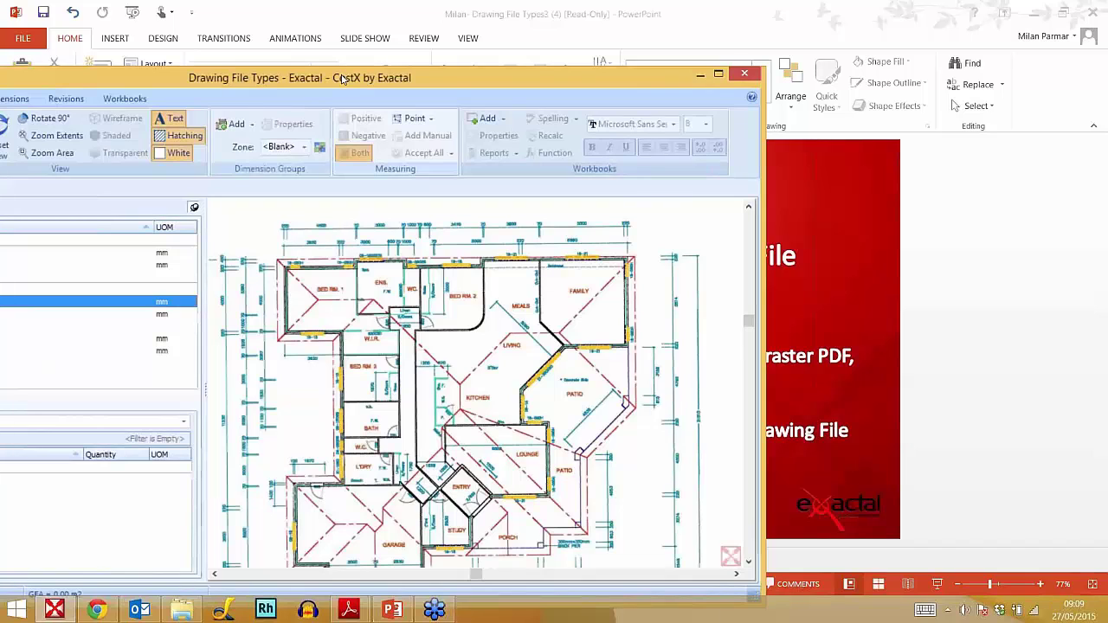
Open the JPEG raster plan, examine the pixel quality of its lines and text up close, and reset the view
{"action": "left_click", "coordinate": [76, 235]}
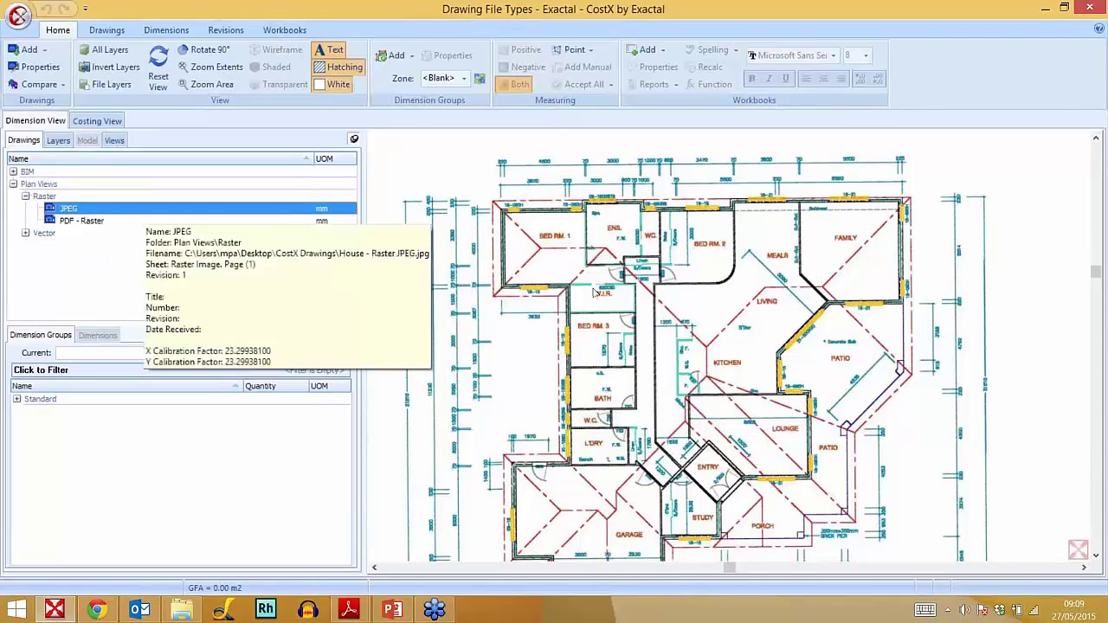
{"action": "scroll", "coordinate": [594, 292], "scroll_direction": "down", "scroll_amount": 2}
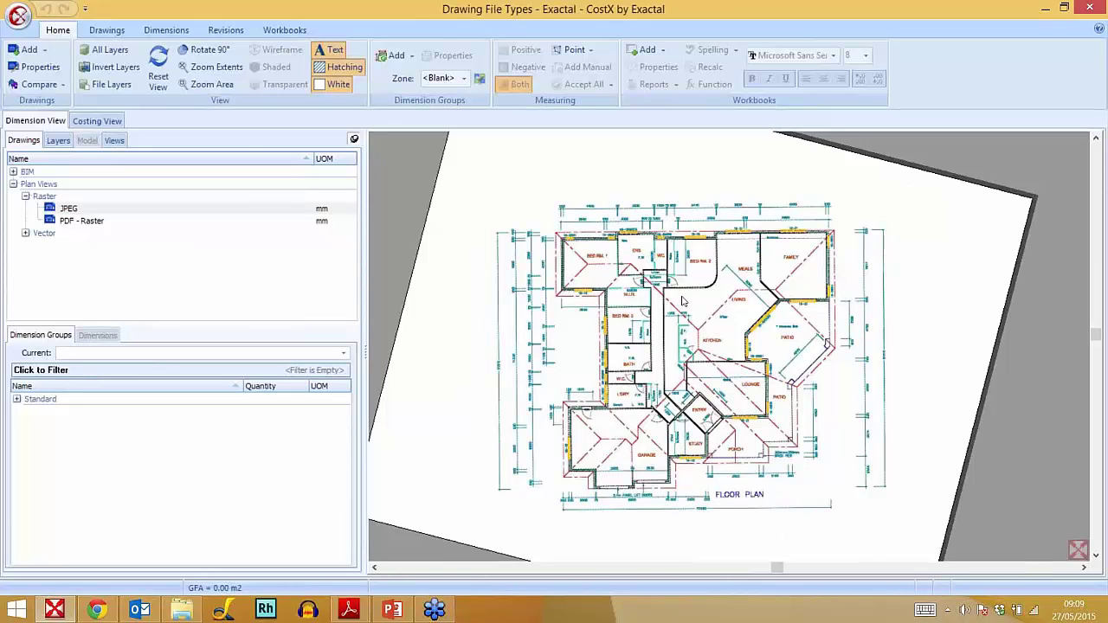
{"action": "scroll", "coordinate": [619, 334], "scroll_direction": "up", "scroll_amount": 2}
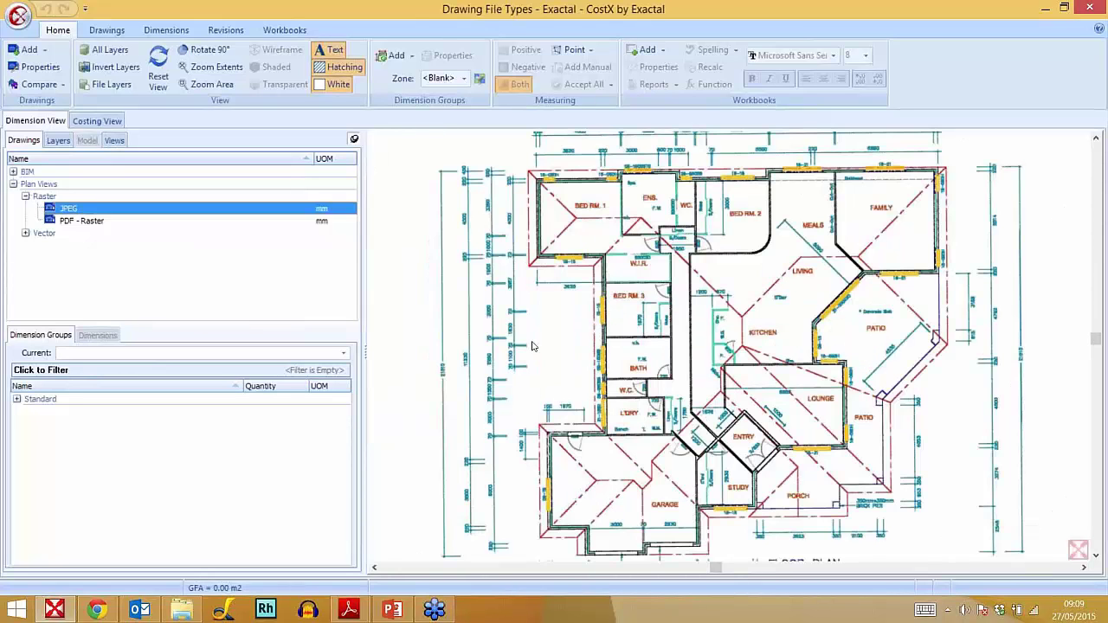
{"action": "scroll", "coordinate": [533, 347], "scroll_direction": "up", "scroll_amount": 5}
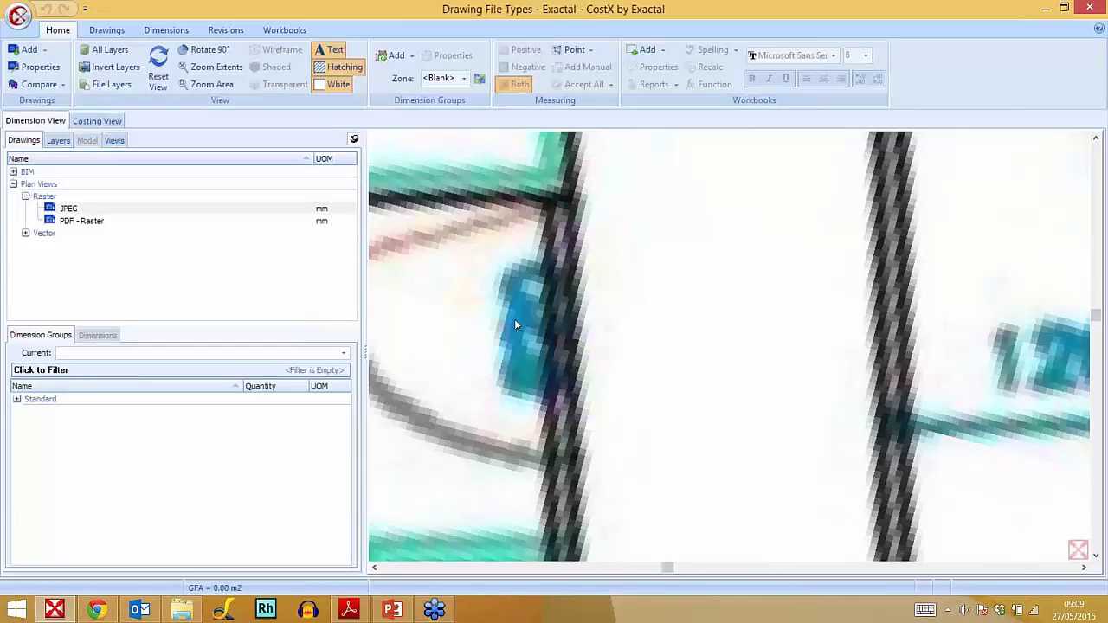
{"action": "left_click_drag", "start_coordinate": [514, 320], "coordinate": [675, 361]}
{"action": "scroll", "coordinate": [583, 336], "scroll_direction": "up", "scroll_amount": 1}
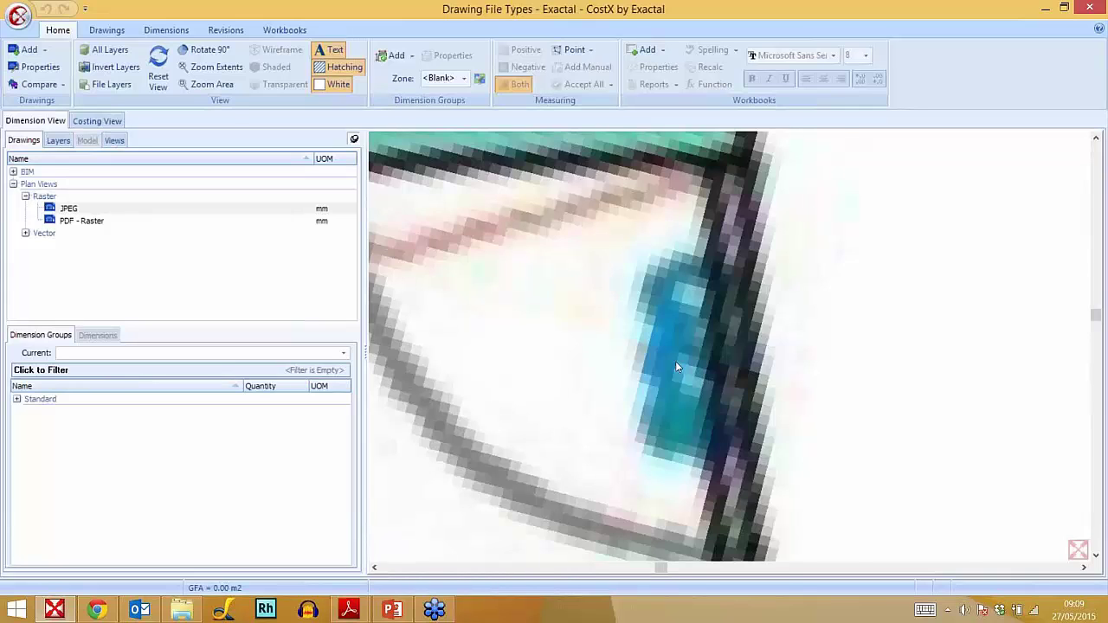
{"action": "left_click", "coordinate": [69, 208]}
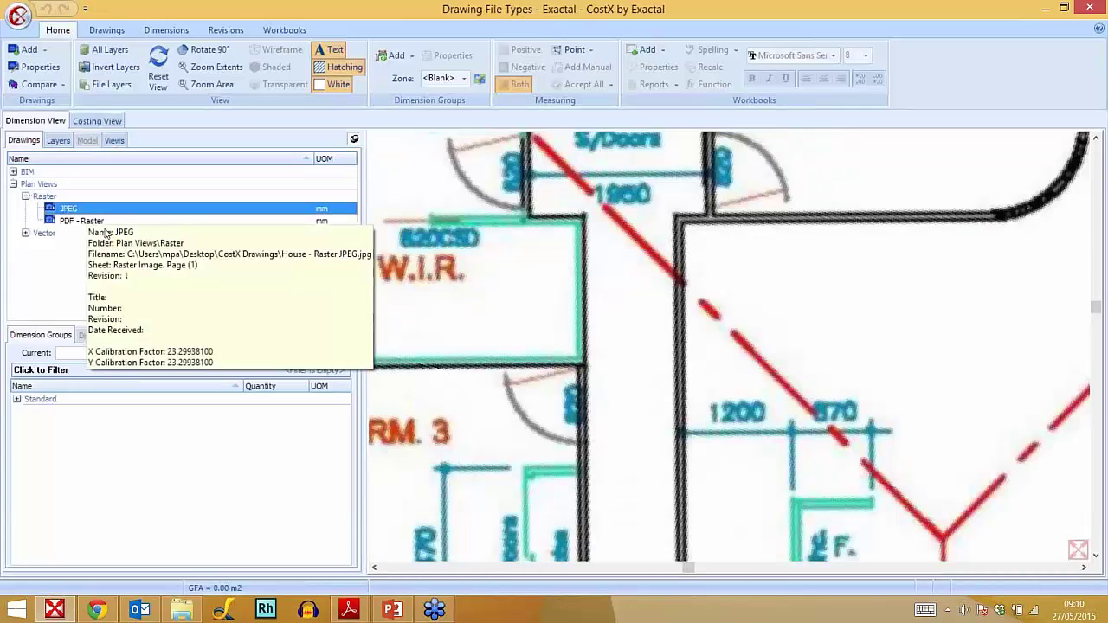
{"action": "scroll", "coordinate": [940, 281], "scroll_direction": "down", "scroll_amount": 2}
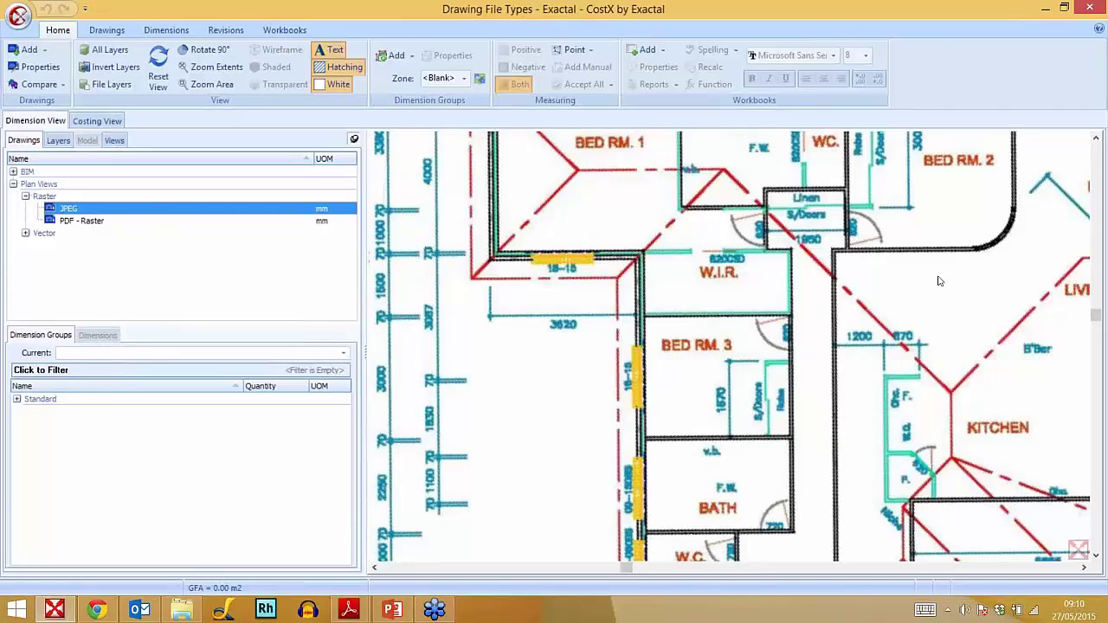
{"action": "left_click", "coordinate": [159, 78]}
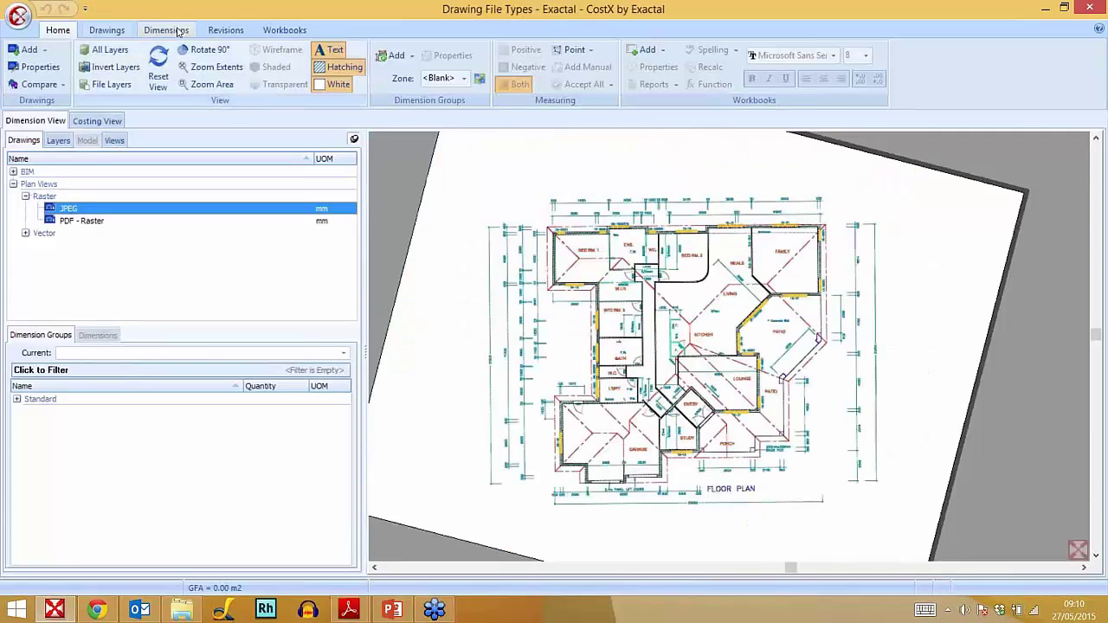
Try to trace the upper wall of Bed Rm. 1 on the JPEG plan with point measuring in the GFA dimension group
{"action": "left_click", "coordinate": [178, 31]}
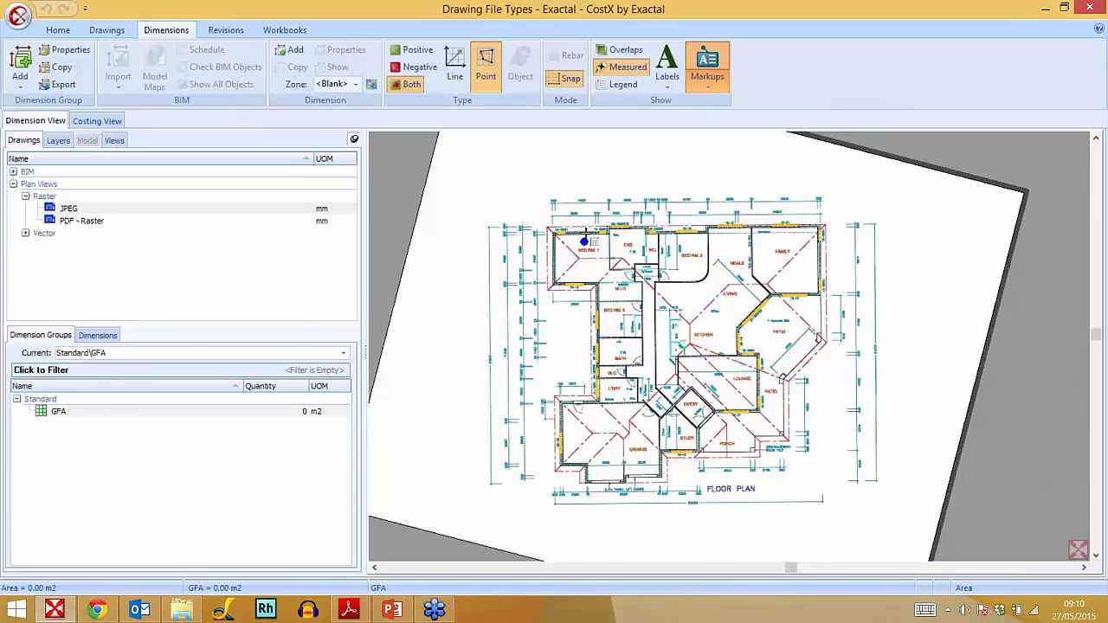
{"action": "scroll", "coordinate": [586, 242], "scroll_direction": "up", "scroll_amount": 4}
{"action": "left_click", "coordinate": [552, 232]}
{"action": "left_click", "coordinate": [610, 232]}
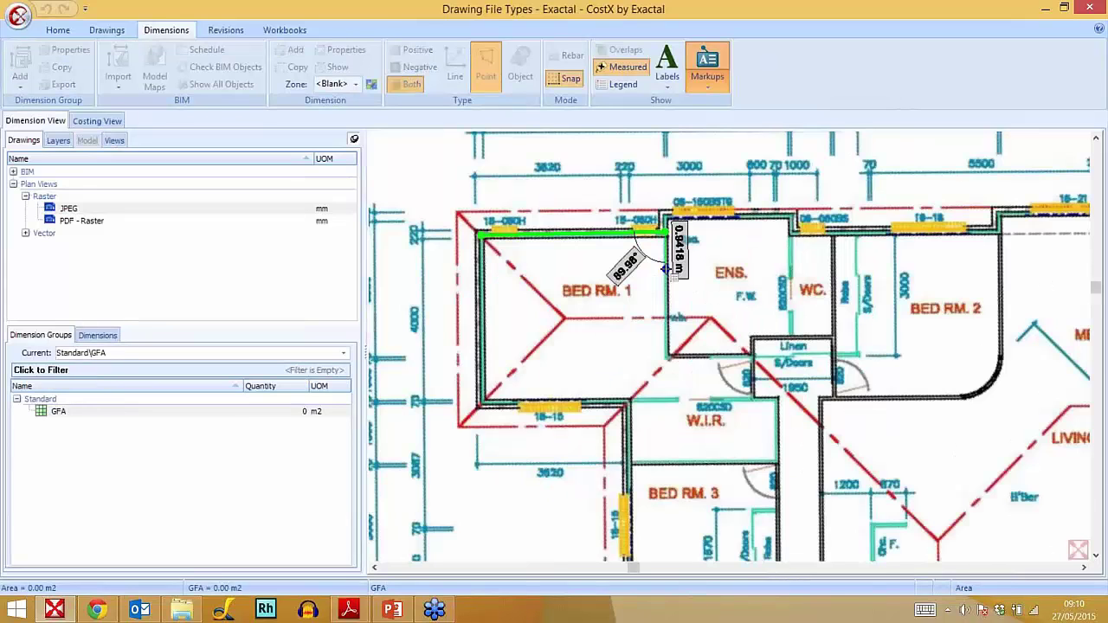
{"action": "key", "text": "Escape"}
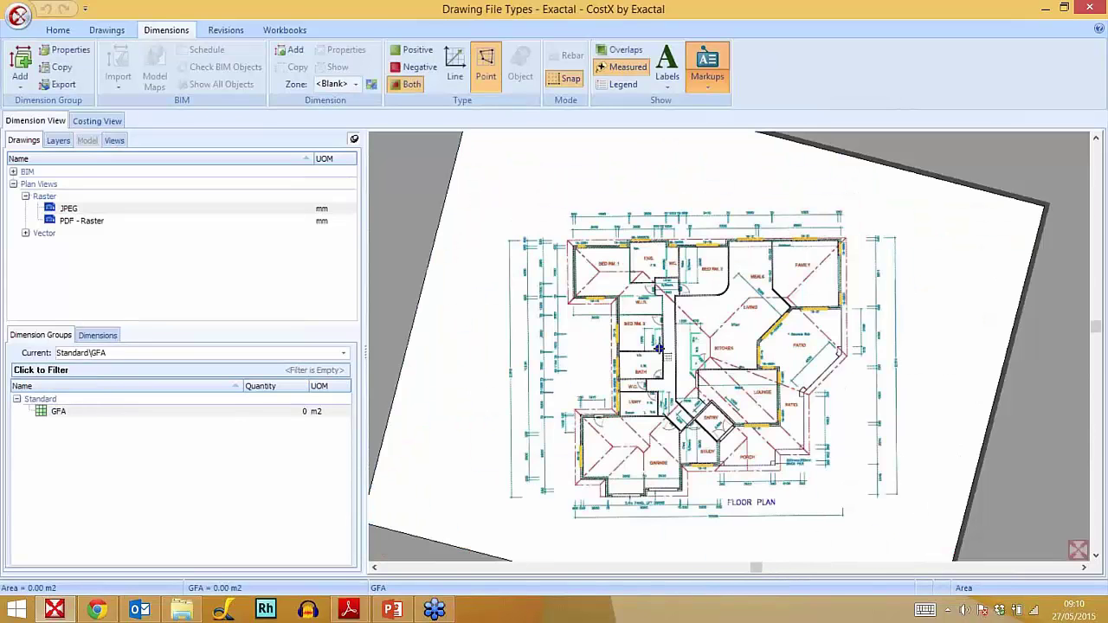
Open the PDF - Raster drawing and examine the apartment floor plan and its background
{"action": "left_click", "coordinate": [83, 222]}
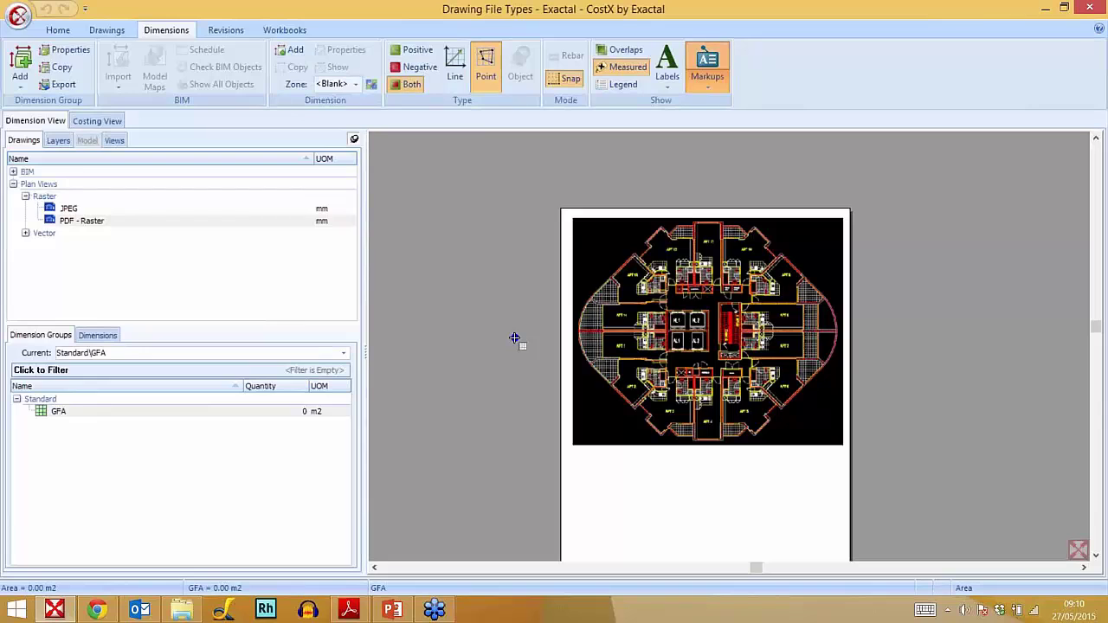
{"action": "scroll", "coordinate": [515, 337], "scroll_direction": "up", "scroll_amount": 1}
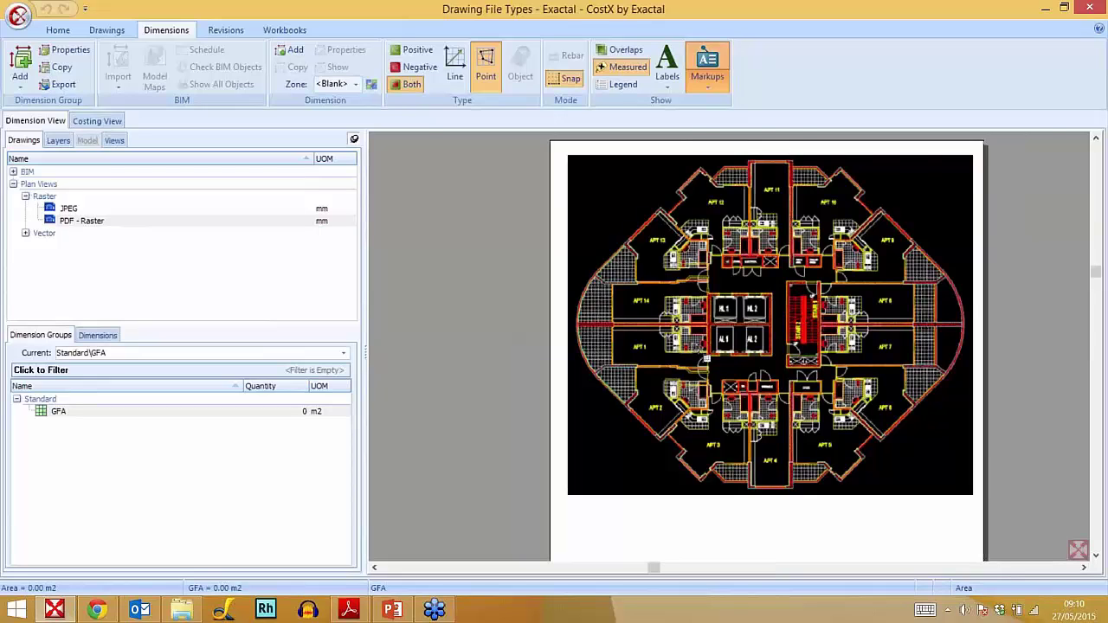
{"action": "scroll", "coordinate": [809, 330], "scroll_direction": "up", "scroll_amount": 1}
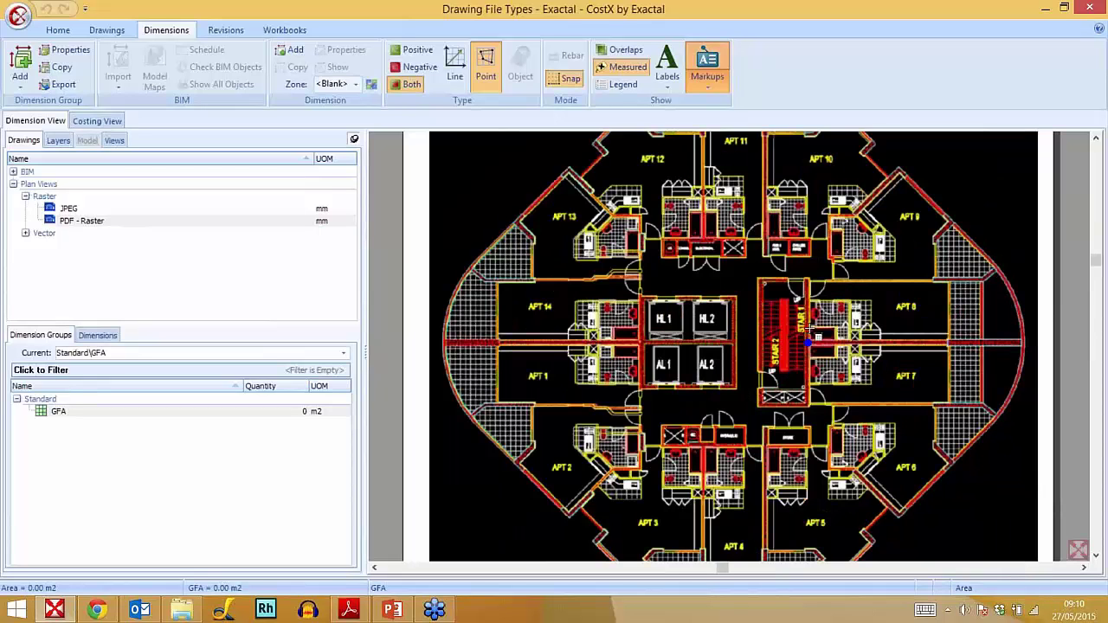
{"action": "scroll", "coordinate": [809, 330], "scroll_direction": "down", "scroll_amount": 1}
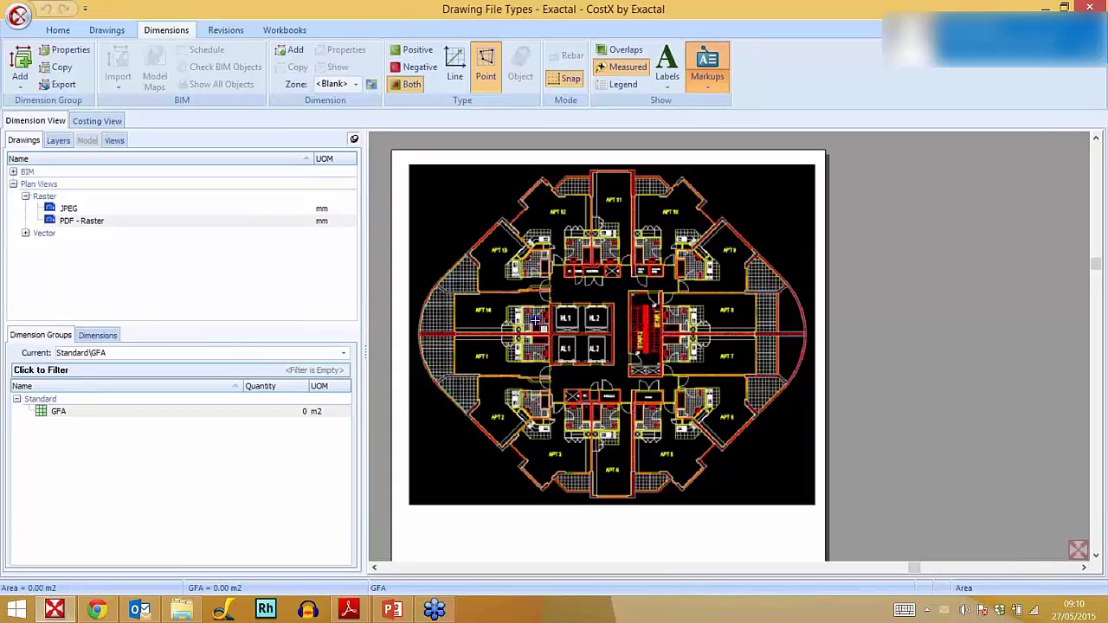
{"action": "scroll", "coordinate": [535, 320], "scroll_direction": "up", "scroll_amount": 1}
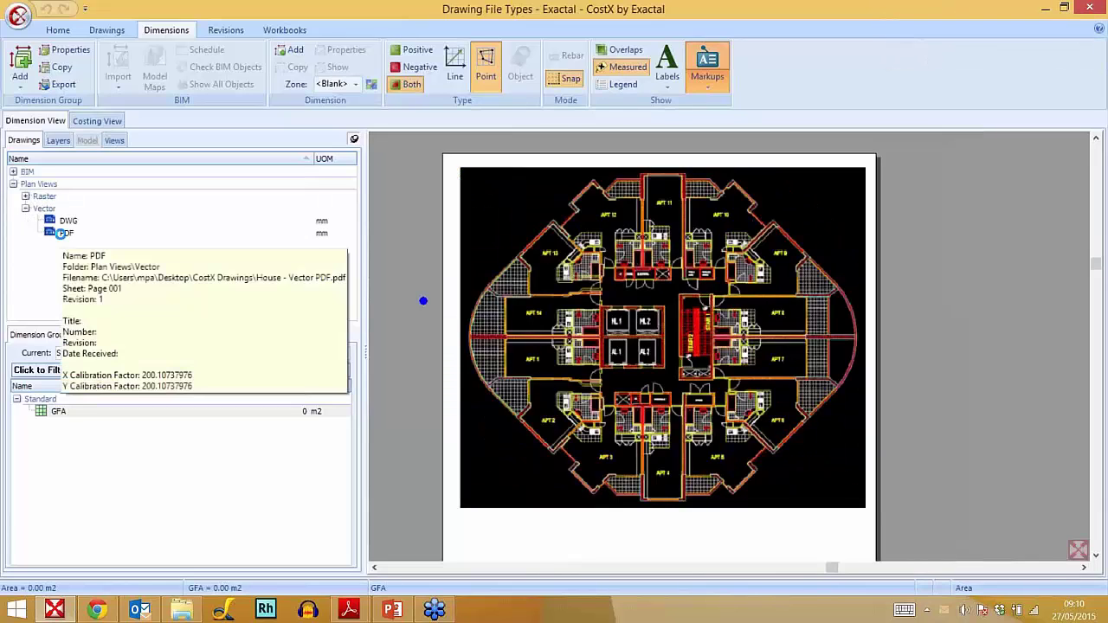
Open the vector PDF plan and examine its line work, floor hatching and line lengths, starting around Bed Rm. 1
{"action": "left_click", "coordinate": [61, 234]}
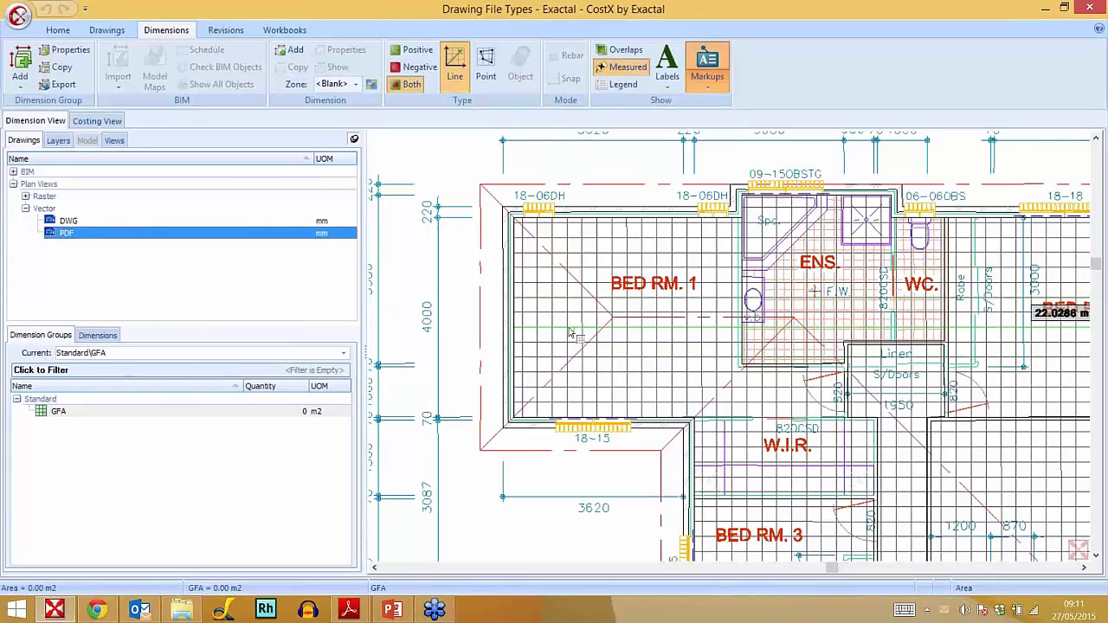
{"action": "scroll", "coordinate": [571, 334], "scroll_direction": "up", "scroll_amount": 1}
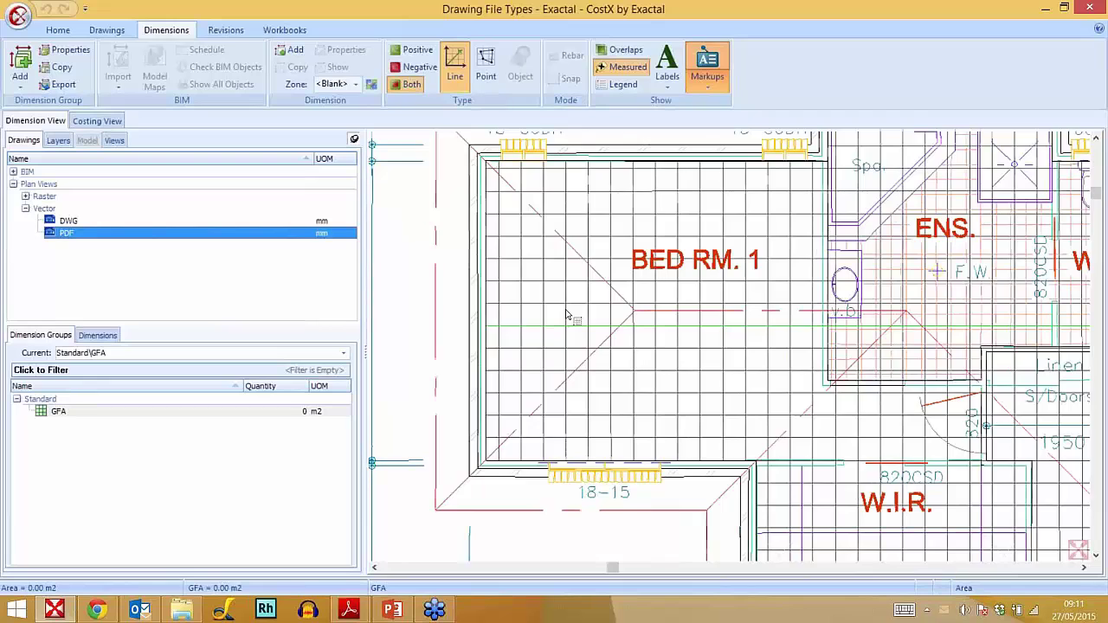
{"action": "scroll", "coordinate": [643, 271], "scroll_direction": "up", "scroll_amount": 2}
{"action": "scroll", "coordinate": [636, 286], "scroll_direction": "down", "scroll_amount": 2}
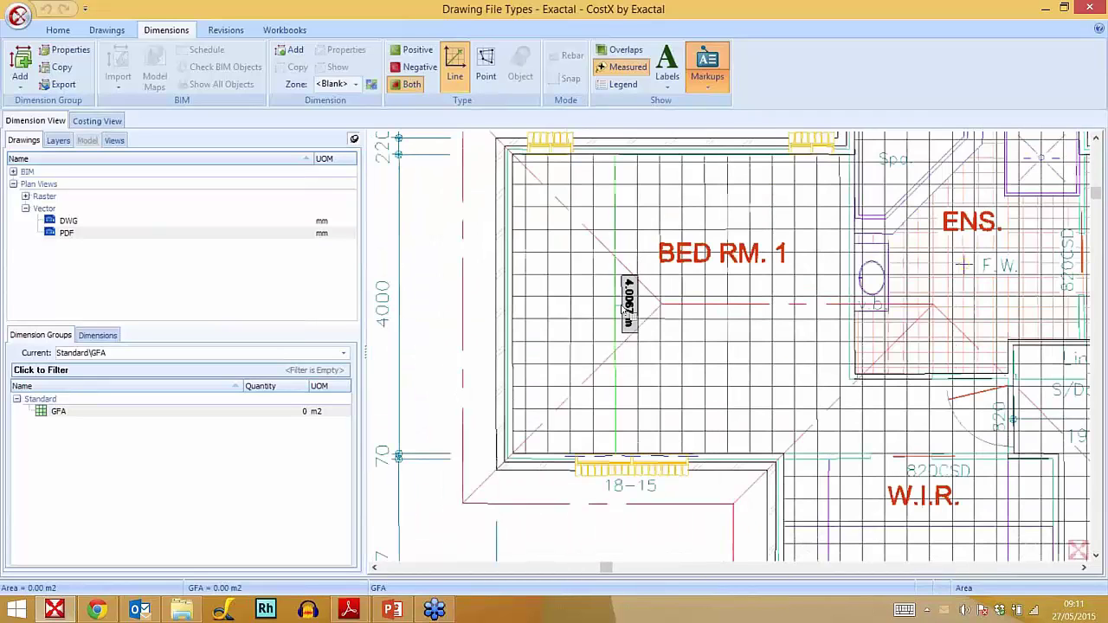
{"action": "scroll", "coordinate": [624, 309], "scroll_direction": "down", "scroll_amount": 1}
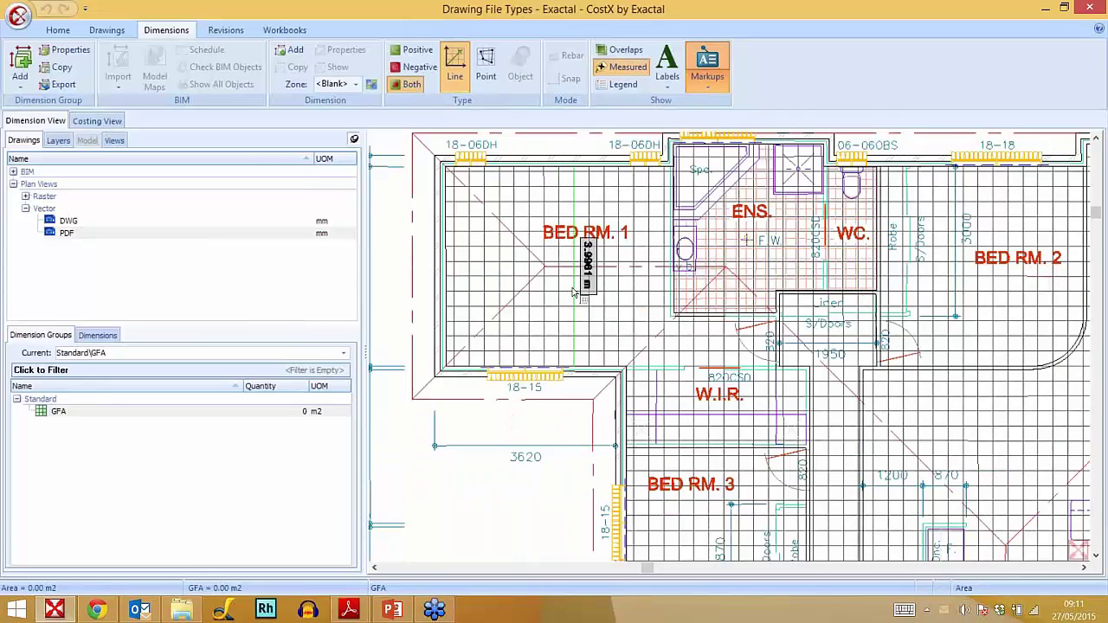
{"action": "scroll", "coordinate": [575, 293], "scroll_direction": "down", "scroll_amount": 3}
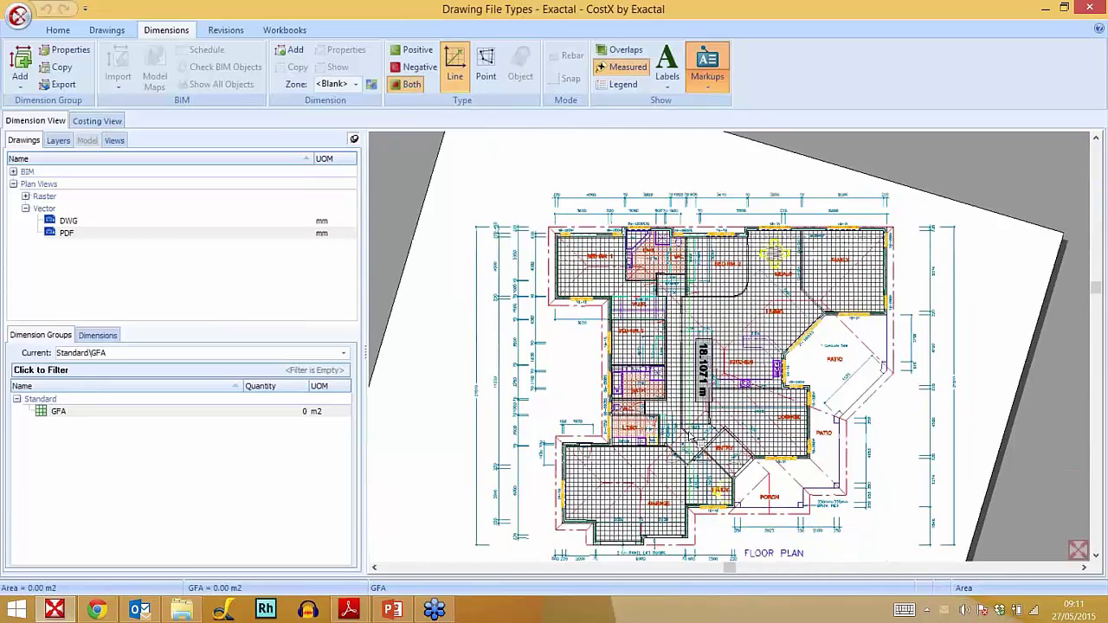
{"action": "scroll", "coordinate": [363, 379], "scroll_direction": "up", "scroll_amount": 3}
Display the vector PDF's layers and examine the coloured lines and hatching across the floor plan
{"action": "left_click", "coordinate": [58, 140]}
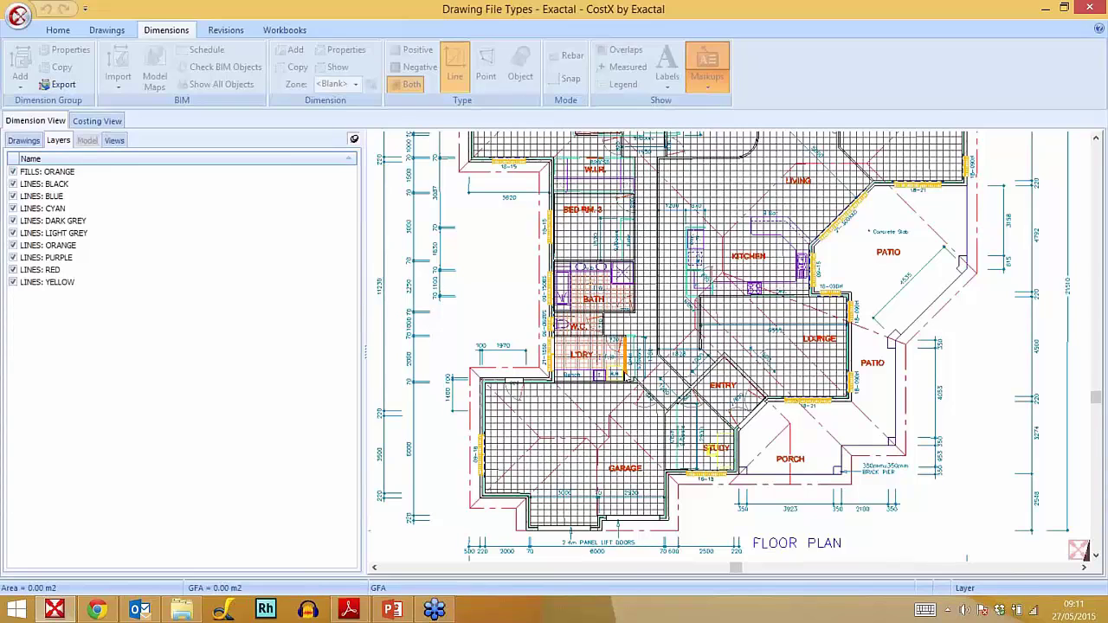
{"action": "scroll", "coordinate": [625, 374], "scroll_direction": "down", "scroll_amount": 3}
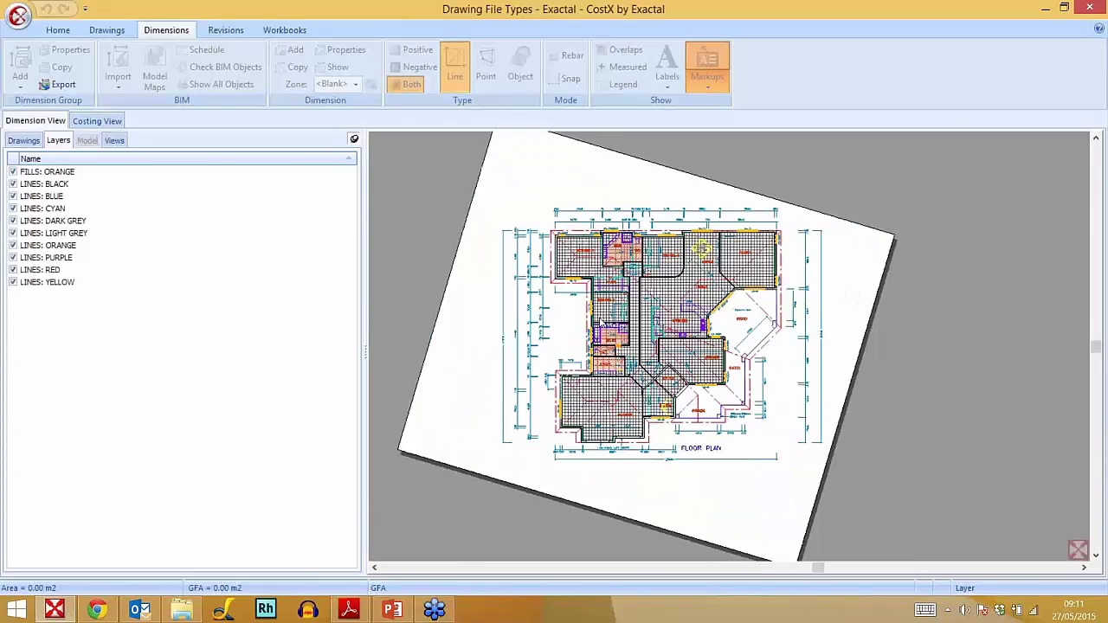
{"action": "scroll", "coordinate": [602, 321], "scroll_direction": "up", "scroll_amount": 2}
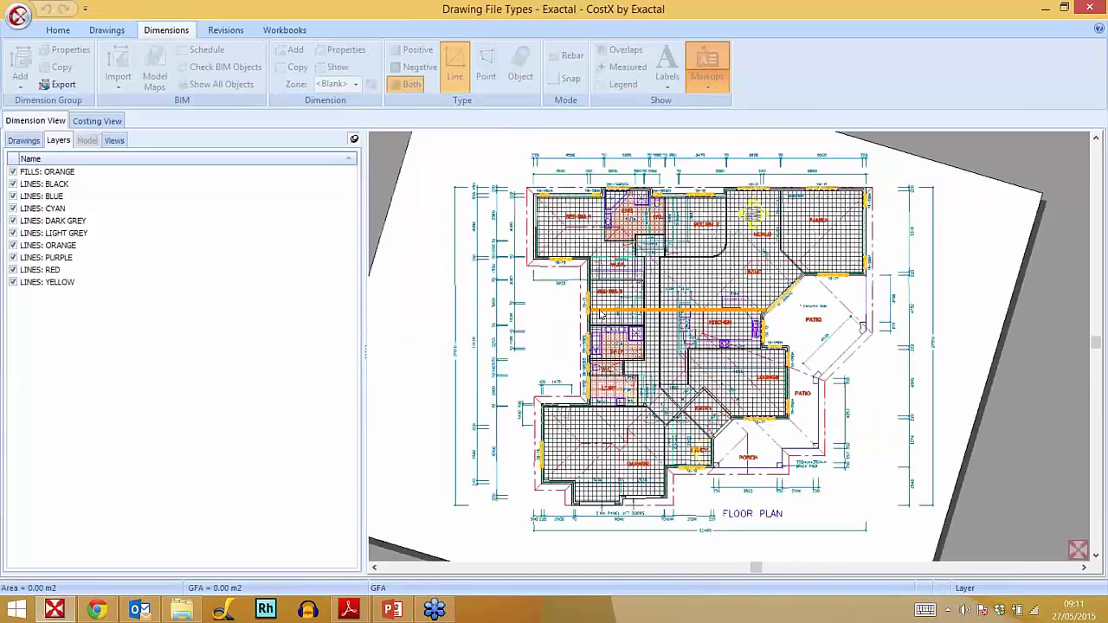
{"action": "scroll", "coordinate": [601, 314], "scroll_direction": "up", "scroll_amount": 2}
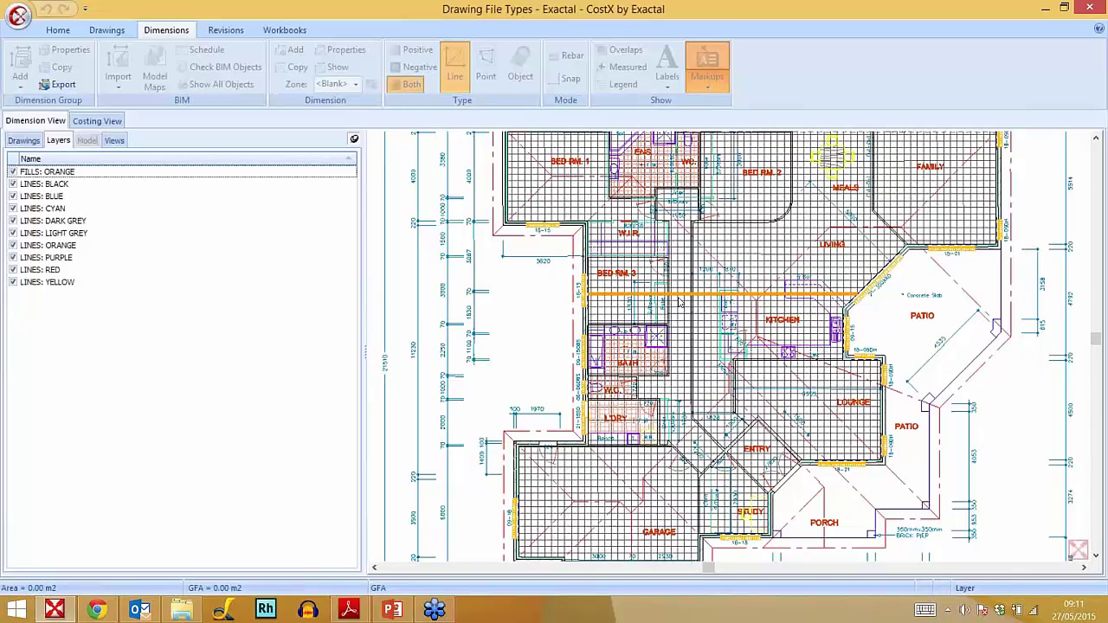
{"action": "scroll", "coordinate": [682, 301], "scroll_direction": "up", "scroll_amount": 2}
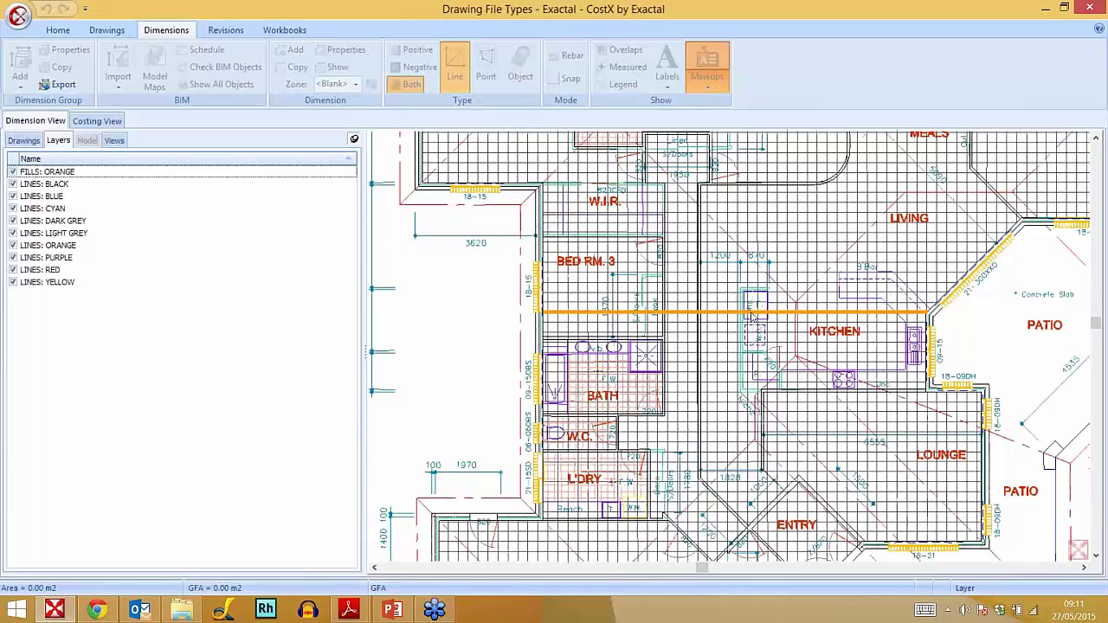
{"action": "left_click_drag", "start_coordinate": [752, 317], "coordinate": [650, 331]}
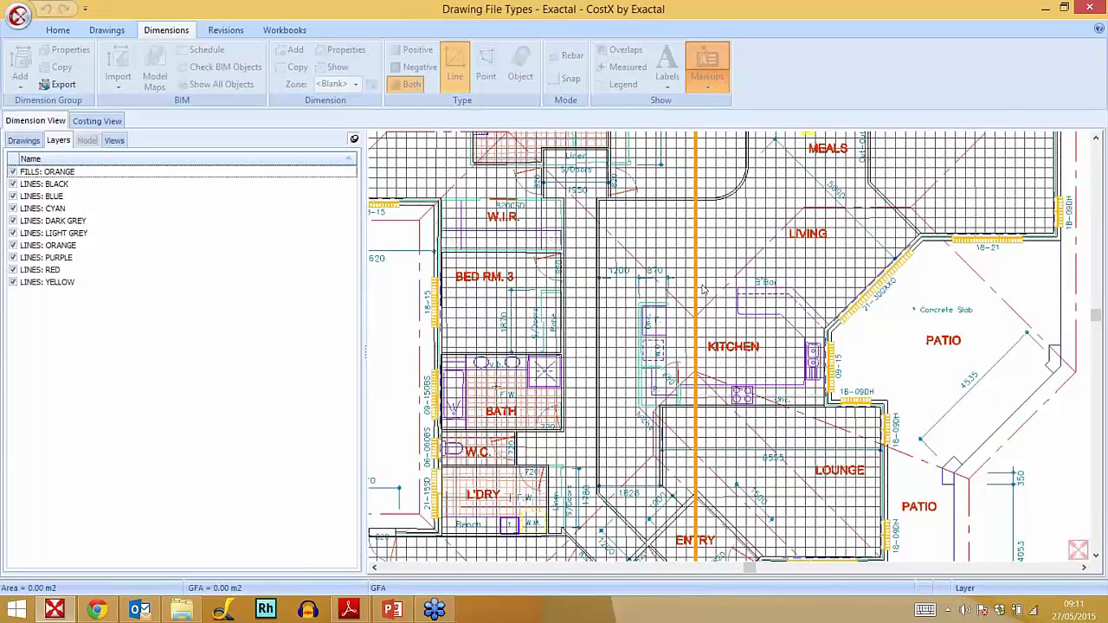
{"action": "scroll", "coordinate": [703, 290], "scroll_direction": "down", "scroll_amount": 10}
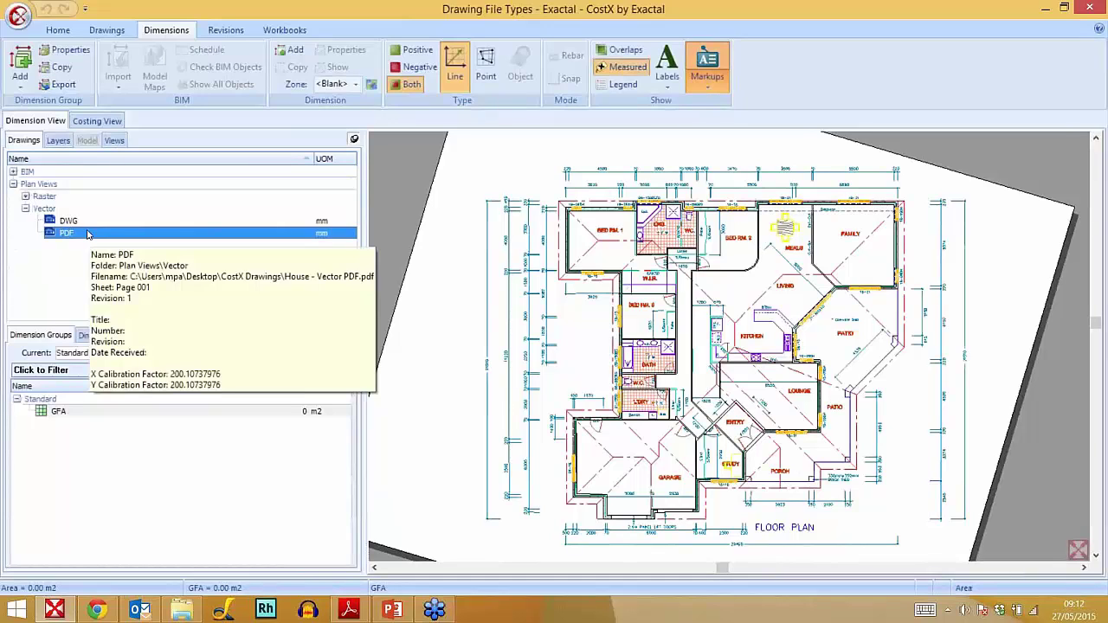
Open the DWG drawing from the vector plan views
{"action": "left_click", "coordinate": [85, 224]}
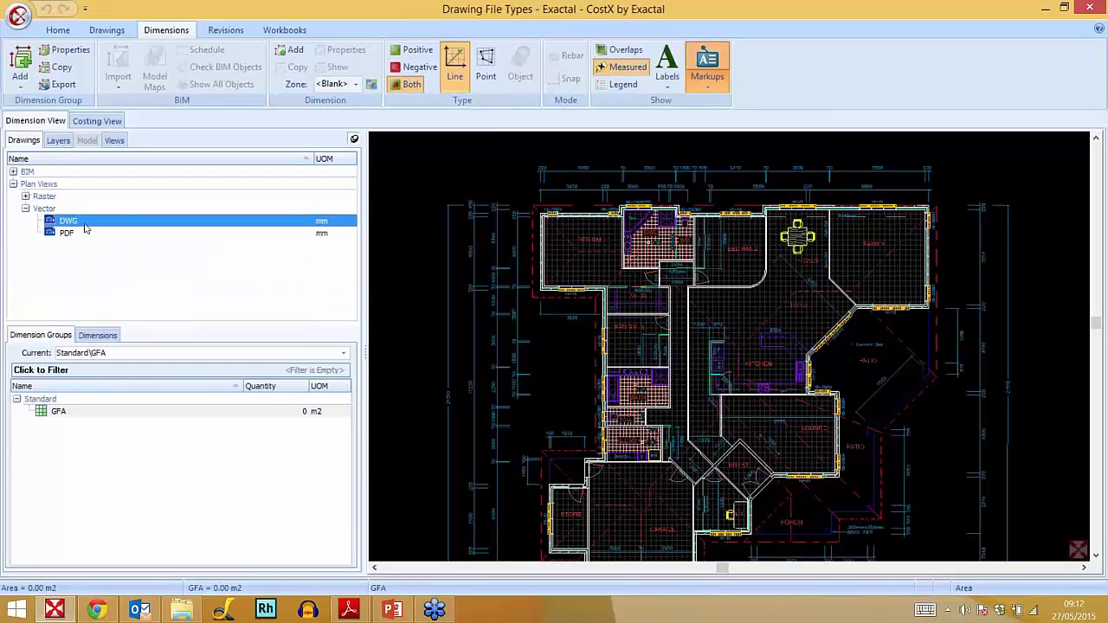
Display the DWG drawing's layer list, examine the floor plan's line work, and return to the list of drawings
{"action": "scroll", "coordinate": [680, 234], "scroll_direction": "down", "scroll_amount": 2}
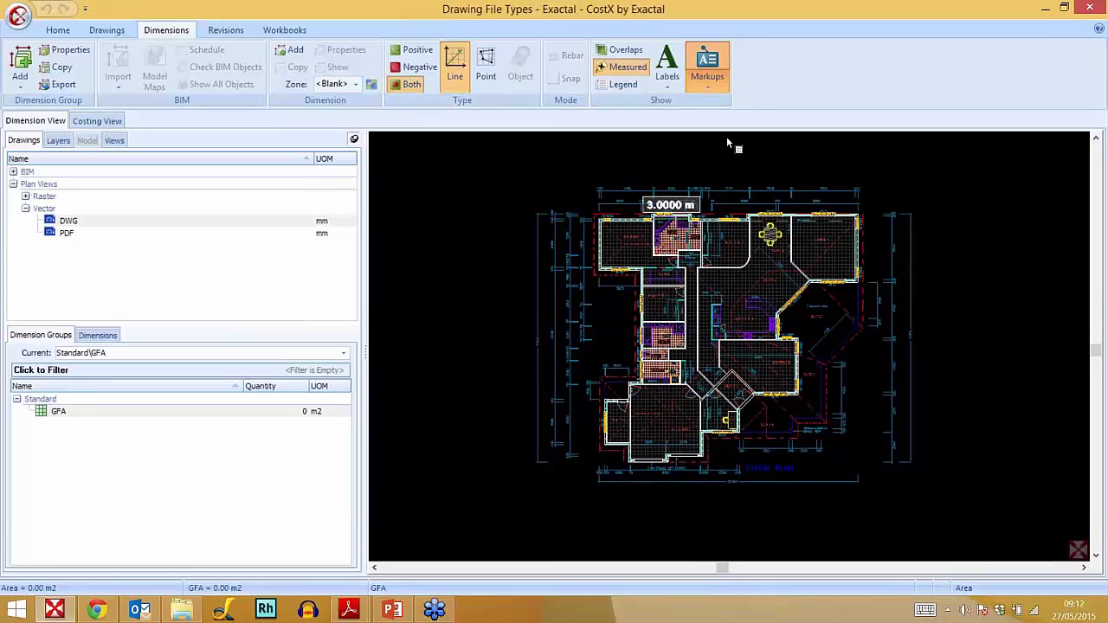
{"action": "scroll", "coordinate": [728, 143], "scroll_direction": "up", "scroll_amount": 2}
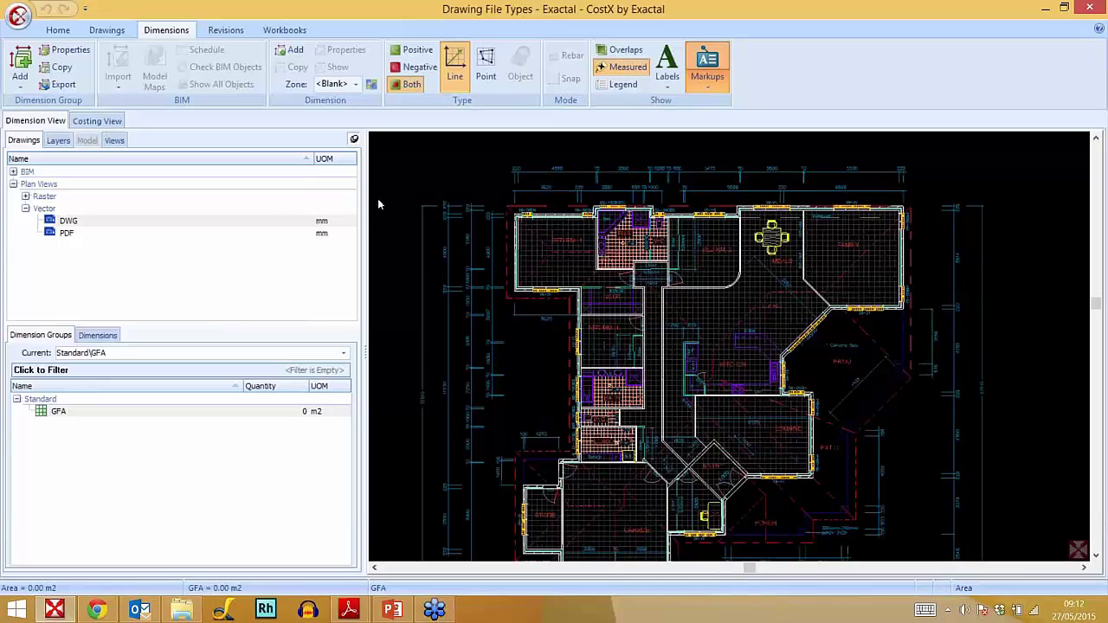
{"action": "left_click", "coordinate": [57, 141]}
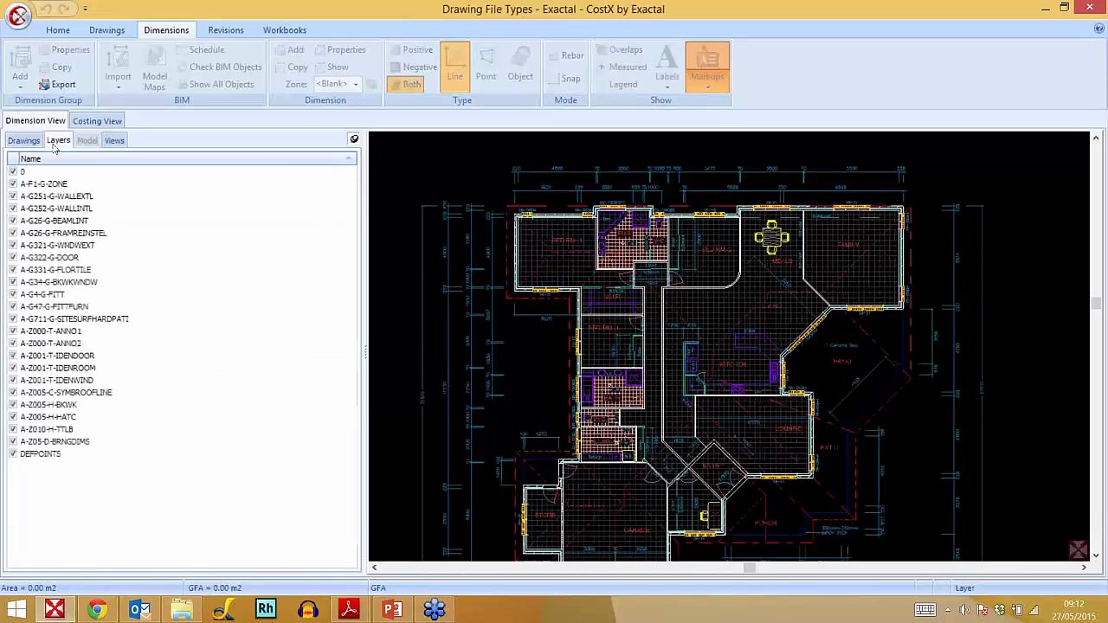
{"action": "scroll", "coordinate": [676, 396], "scroll_direction": "down", "scroll_amount": 2}
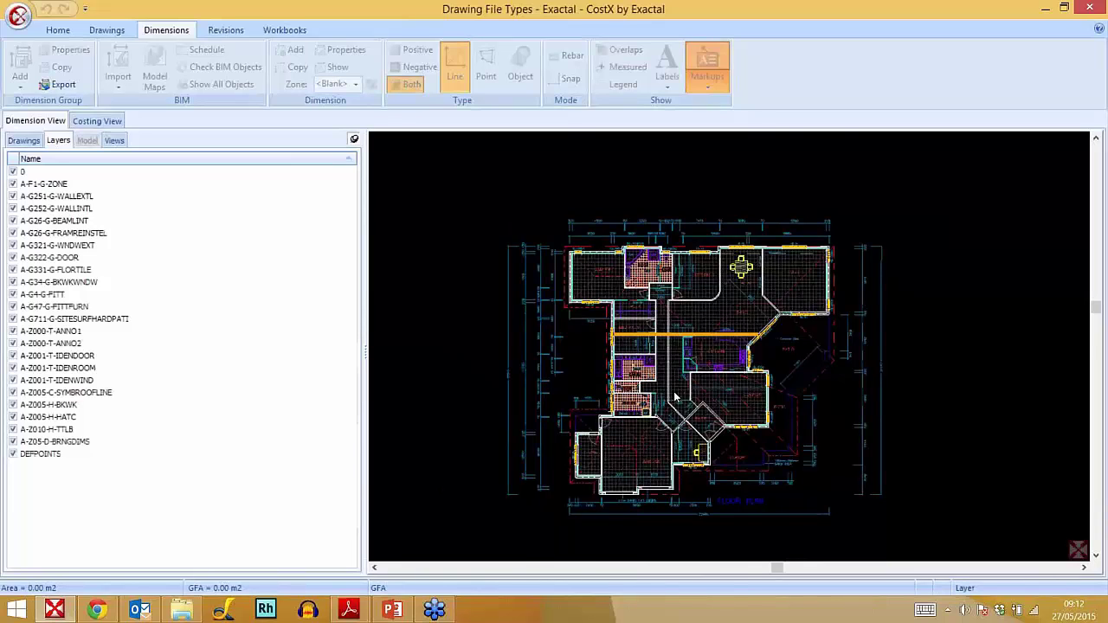
{"action": "scroll", "coordinate": [676, 397], "scroll_direction": "up", "scroll_amount": 2}
{"action": "left_click", "coordinate": [24, 141]}
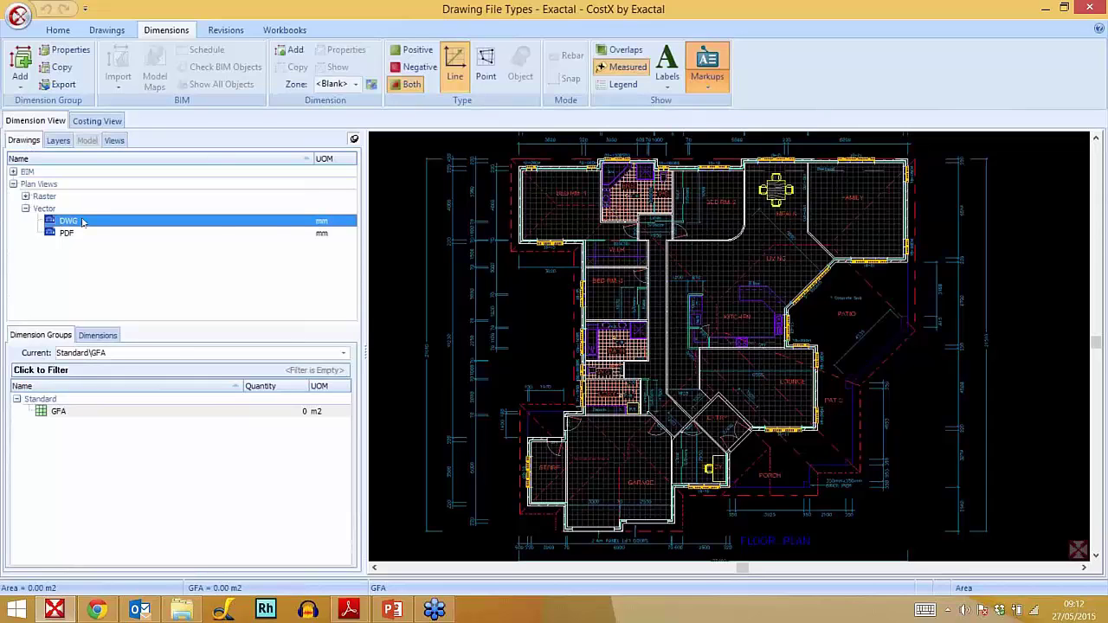
{"action": "mouse_move", "coordinate": [74, 225]}
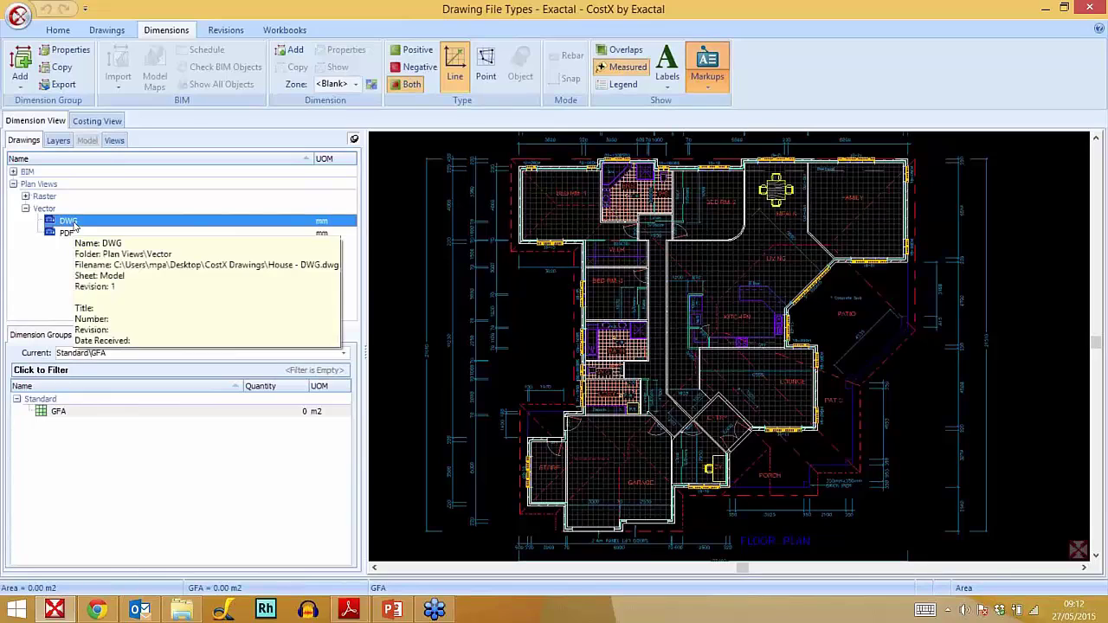
Collapse the plan views, open the DWF model from the BIM folder and examine the house from the front, right and back
{"action": "left_click", "coordinate": [26, 211]}
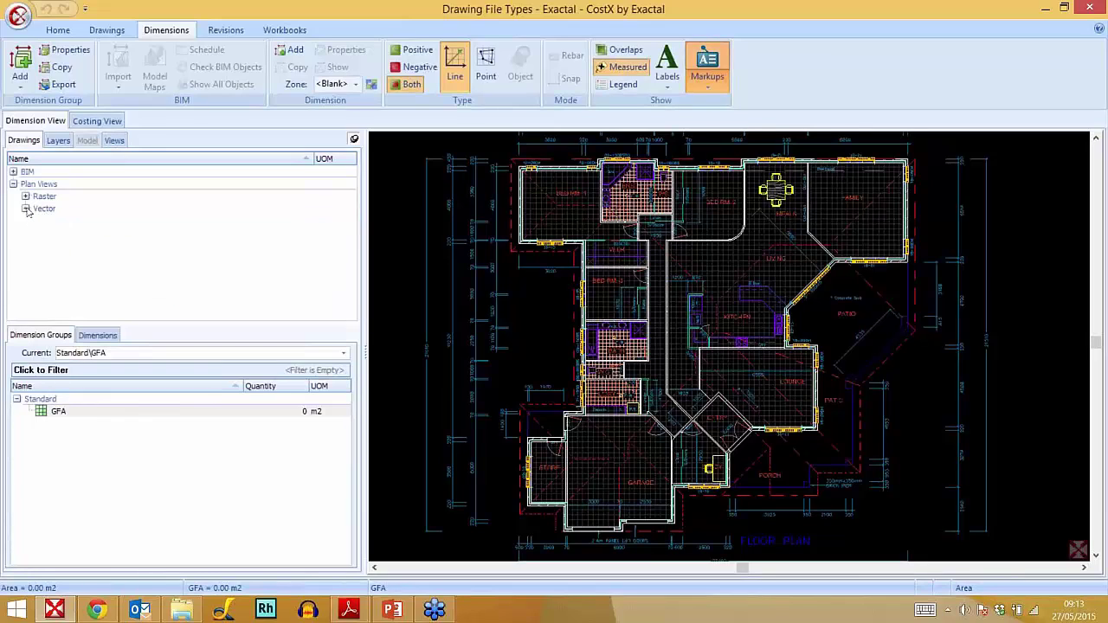
{"action": "left_click", "coordinate": [14, 183]}
{"action": "left_click", "coordinate": [13, 172]}
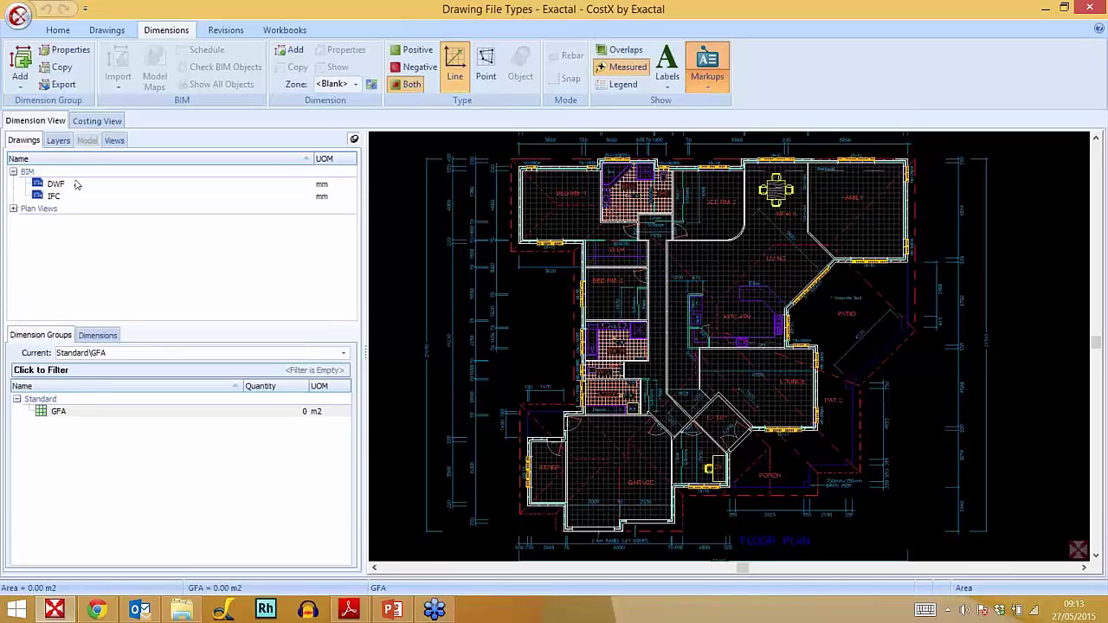
{"action": "double_click", "coordinate": [70, 183]}
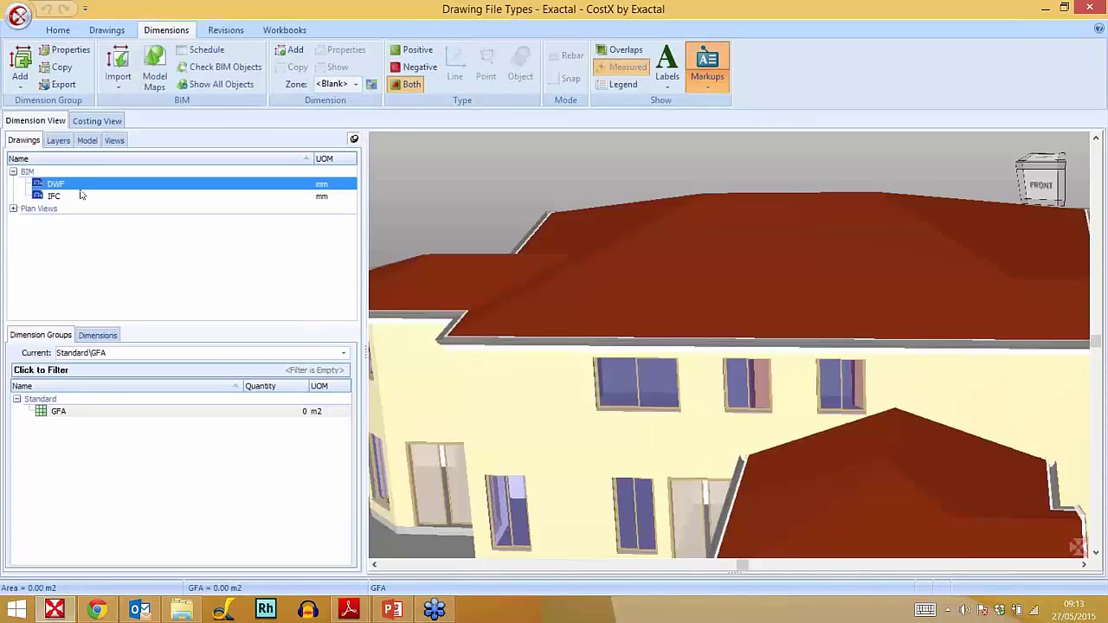
{"action": "scroll", "coordinate": [551, 217], "scroll_direction": "down", "scroll_amount": 5}
{"action": "left_click_drag", "start_coordinate": [551, 216], "coordinate": [692, 424]}
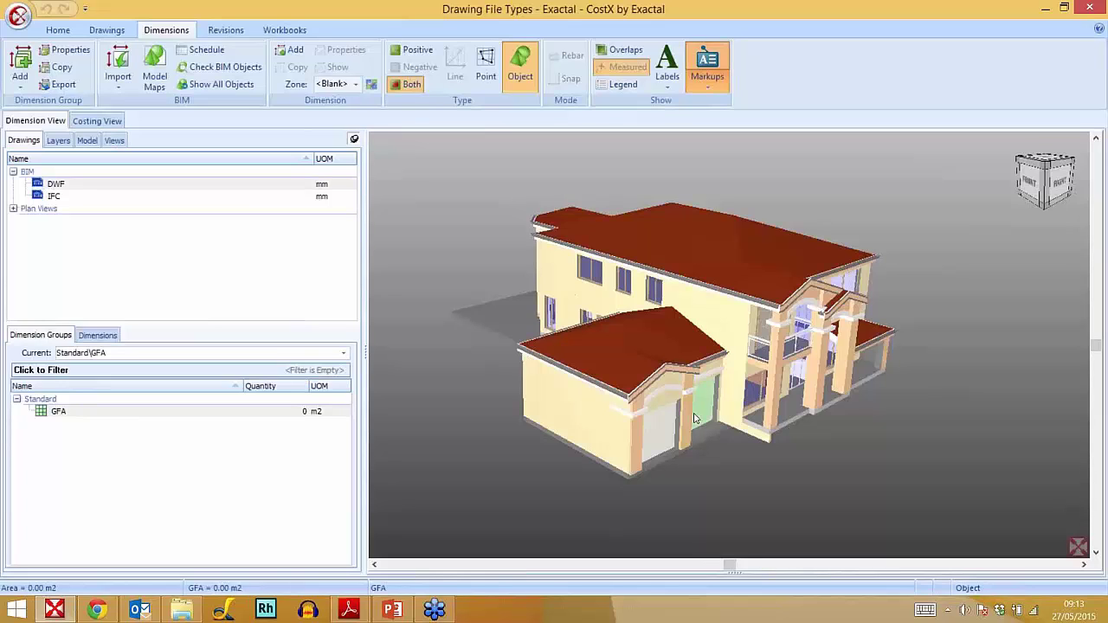
{"action": "left_click", "coordinate": [202, 185]}
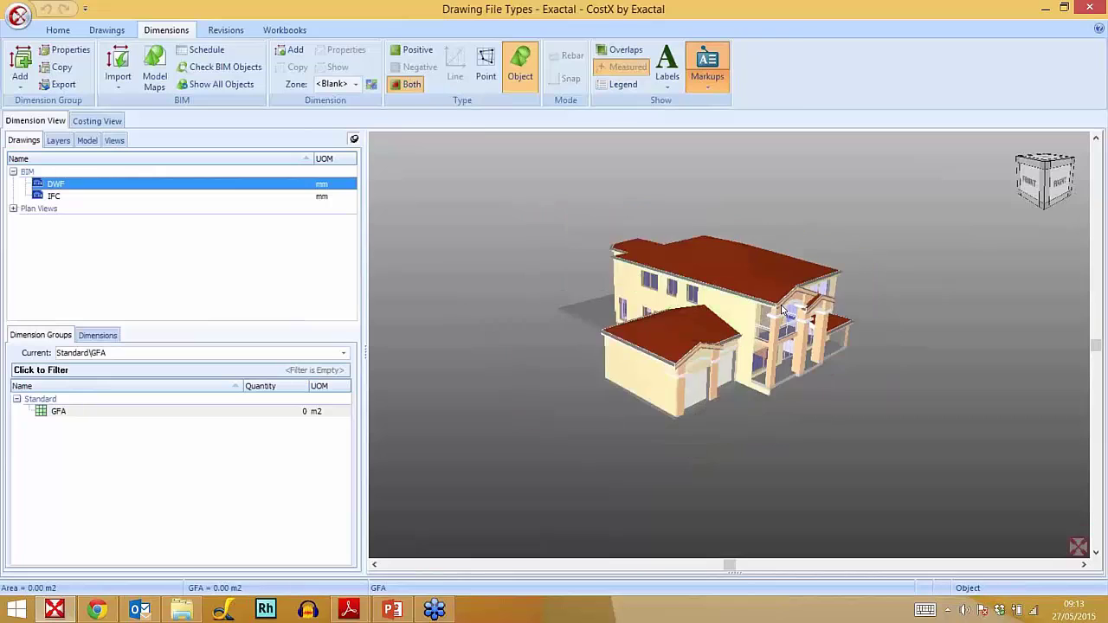
{"action": "left_click_drag", "start_coordinate": [771, 307], "coordinate": [751, 428]}
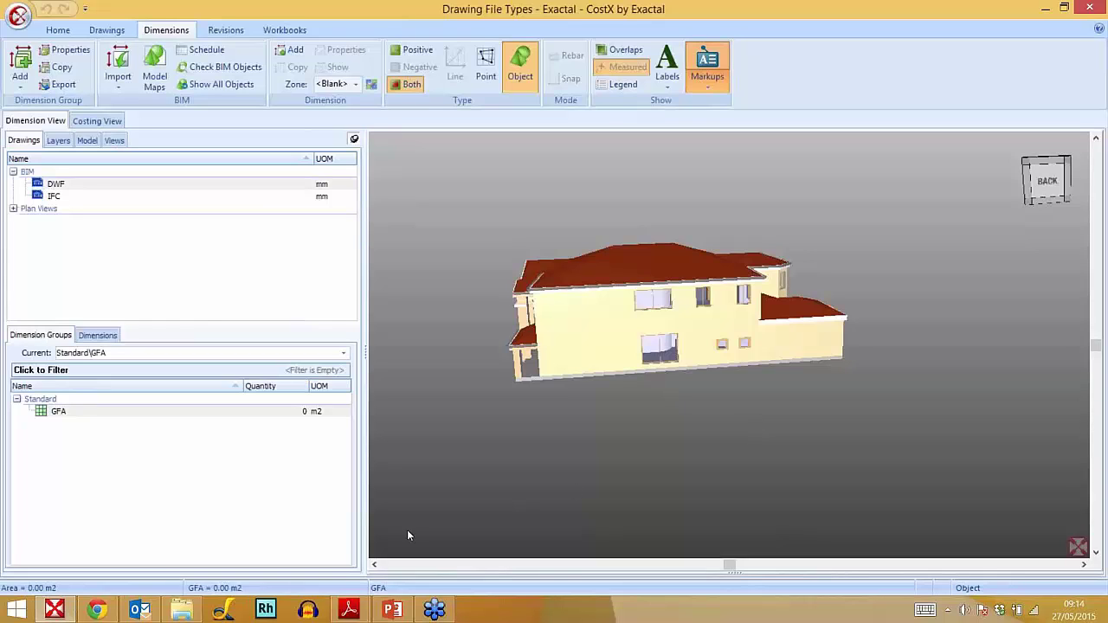
Switch to Adobe Reader, view the contents list of CostX 5.0 Drawing File Optimization.pdf and return to CostX
{"action": "left_click", "coordinate": [351, 611]}
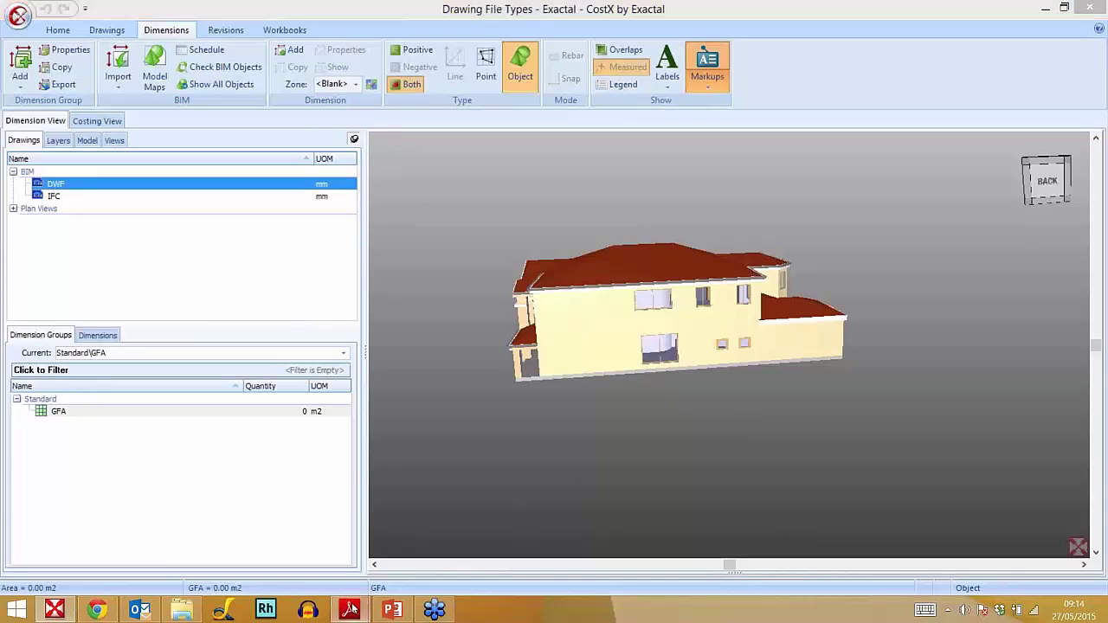
{"action": "left_click", "coordinate": [468, 499]}
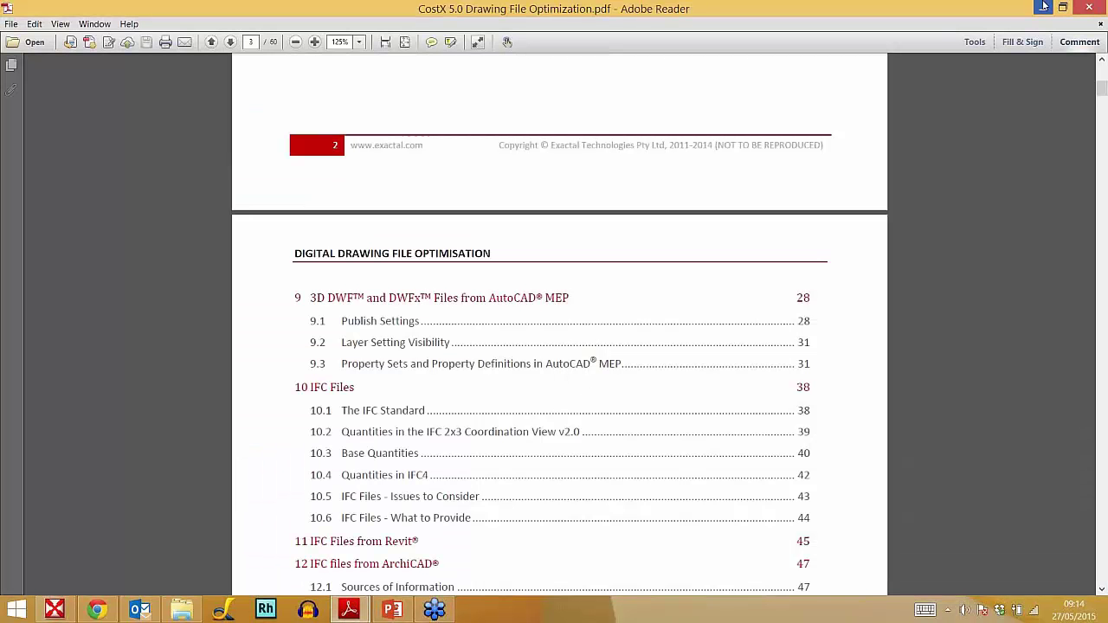
{"action": "left_click", "coordinate": [1043, 7]}
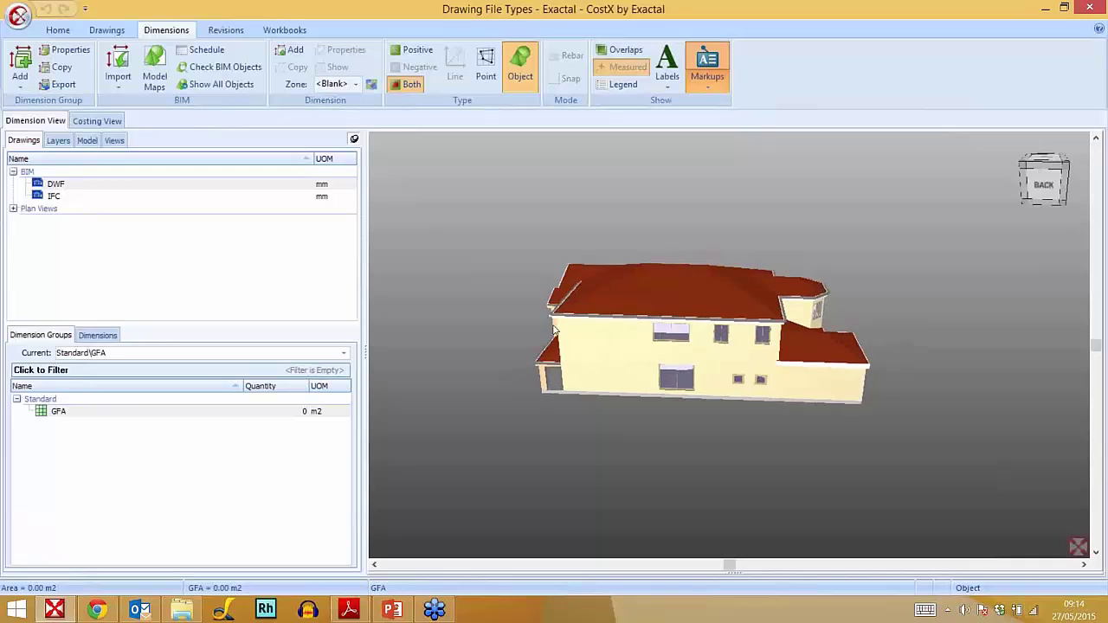
Examine the object properties of the DWF house's main roof, including its area, and close them
{"action": "left_click", "coordinate": [91, 185]}
{"action": "mouse_move", "coordinate": [79, 202]}
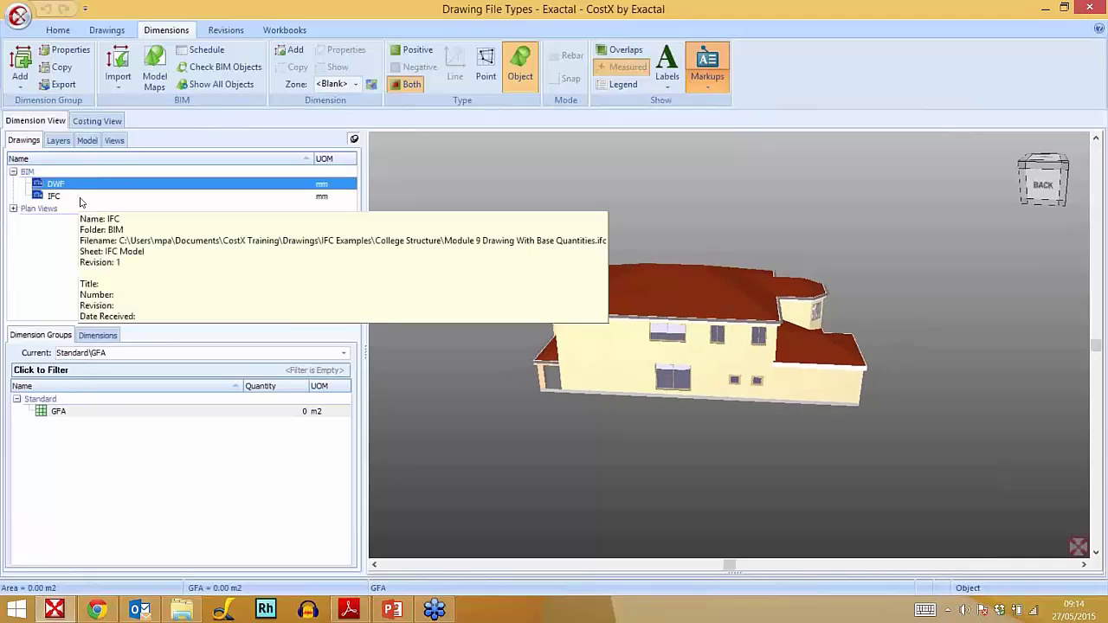
{"action": "right_click", "coordinate": [688, 291]}
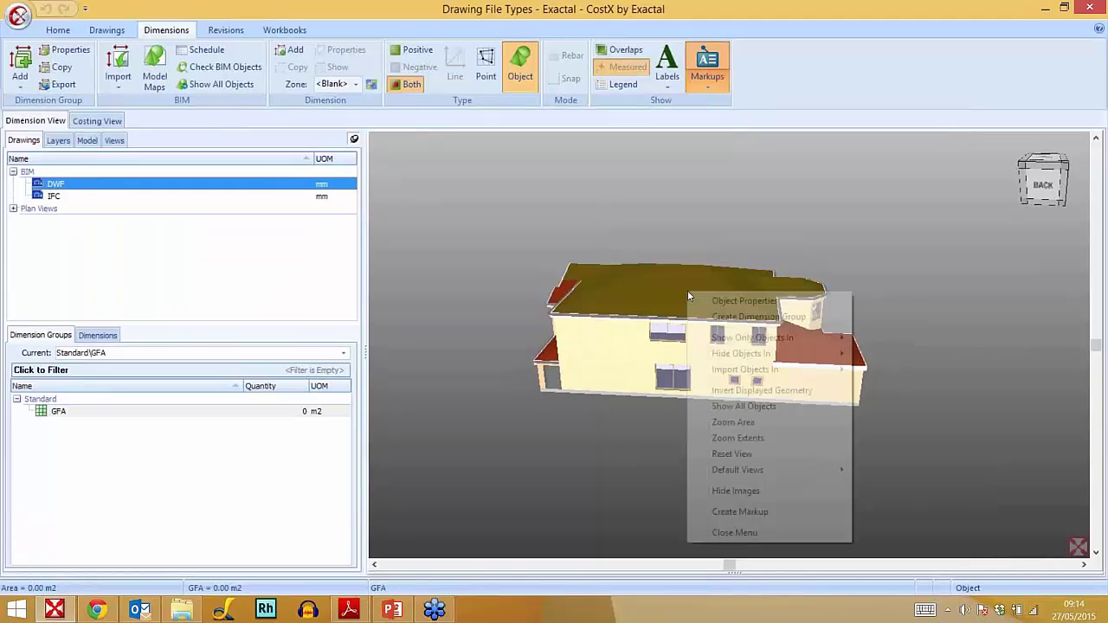
{"action": "left_click", "coordinate": [717, 301]}
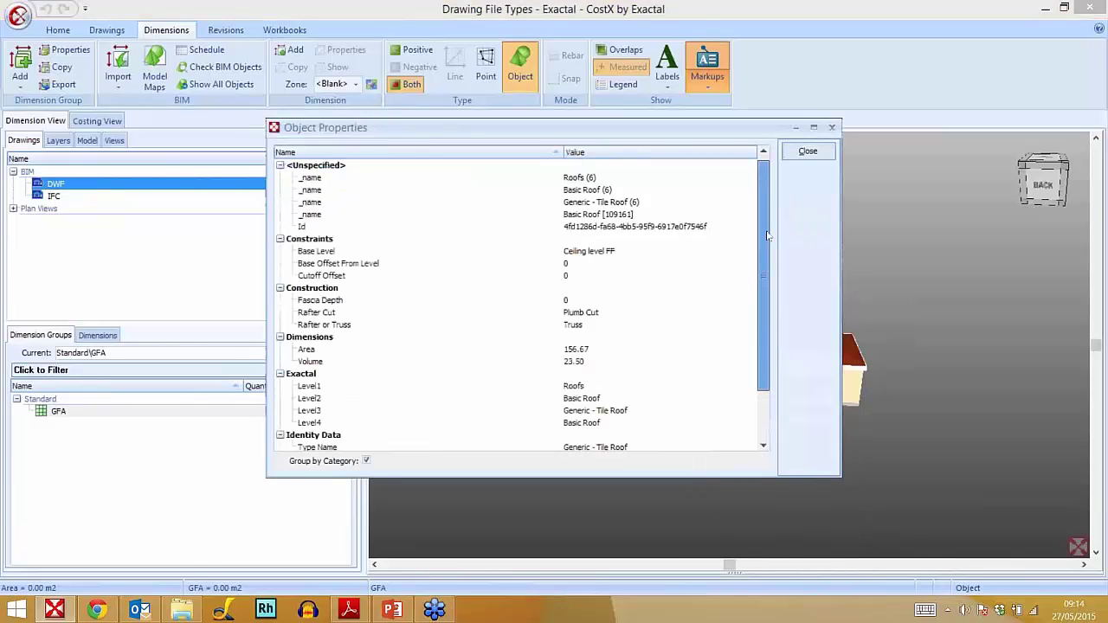
{"action": "scroll", "coordinate": [762, 259], "scroll_direction": "down", "scroll_amount": 1}
{"action": "scroll", "coordinate": [762, 260], "scroll_direction": "down", "scroll_amount": 1}
{"action": "left_click", "coordinate": [575, 288]}
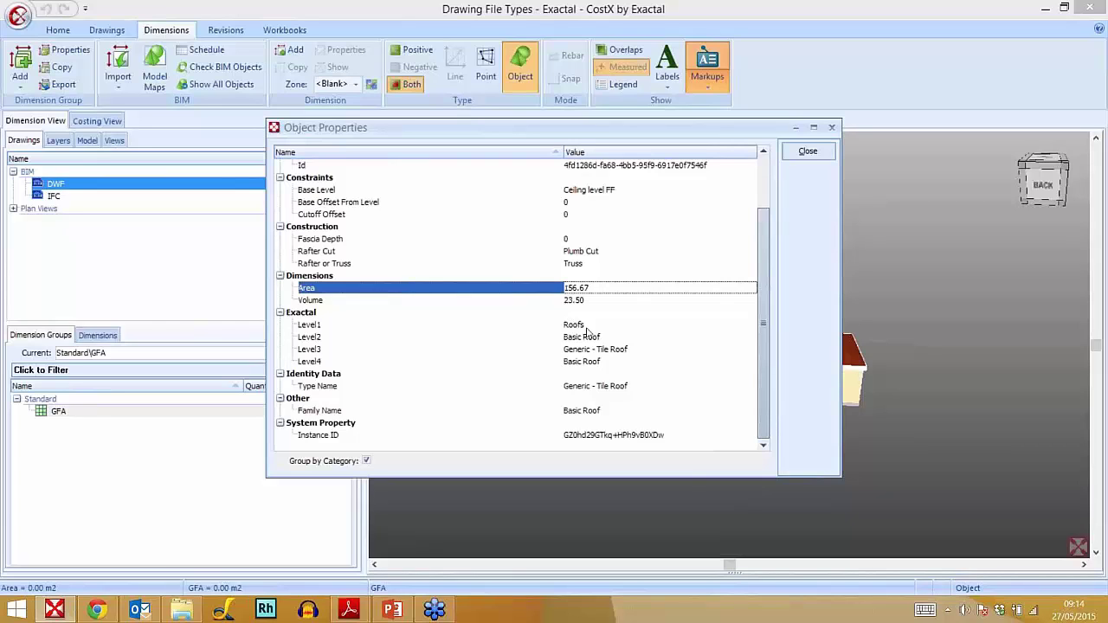
{"action": "scroll", "coordinate": [758, 237], "scroll_direction": "up", "scroll_amount": 2}
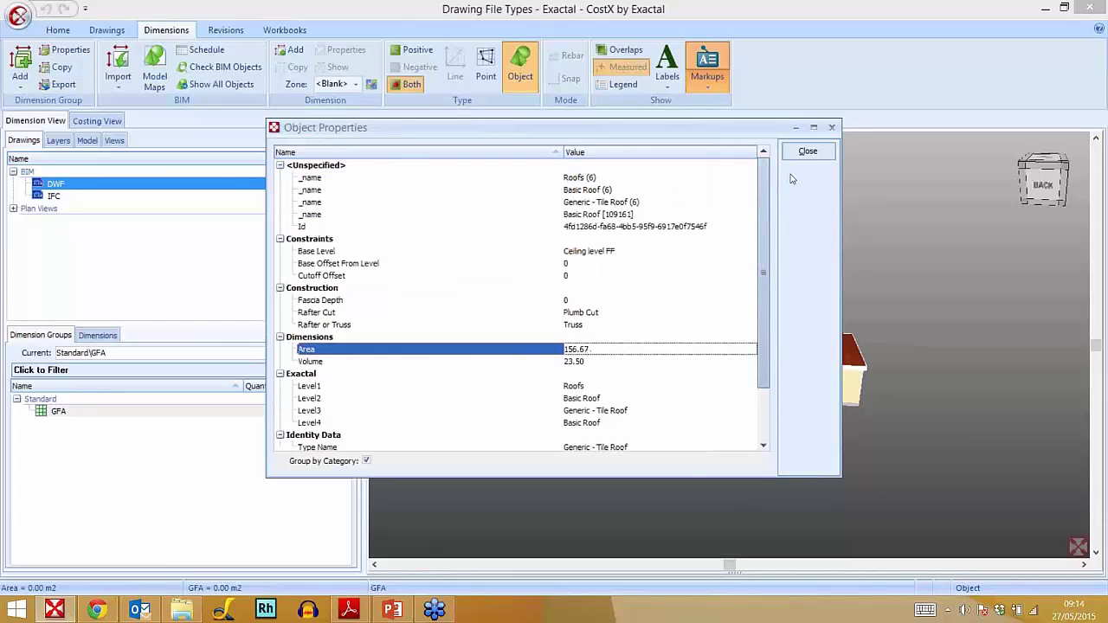
{"action": "left_click", "coordinate": [805, 152]}
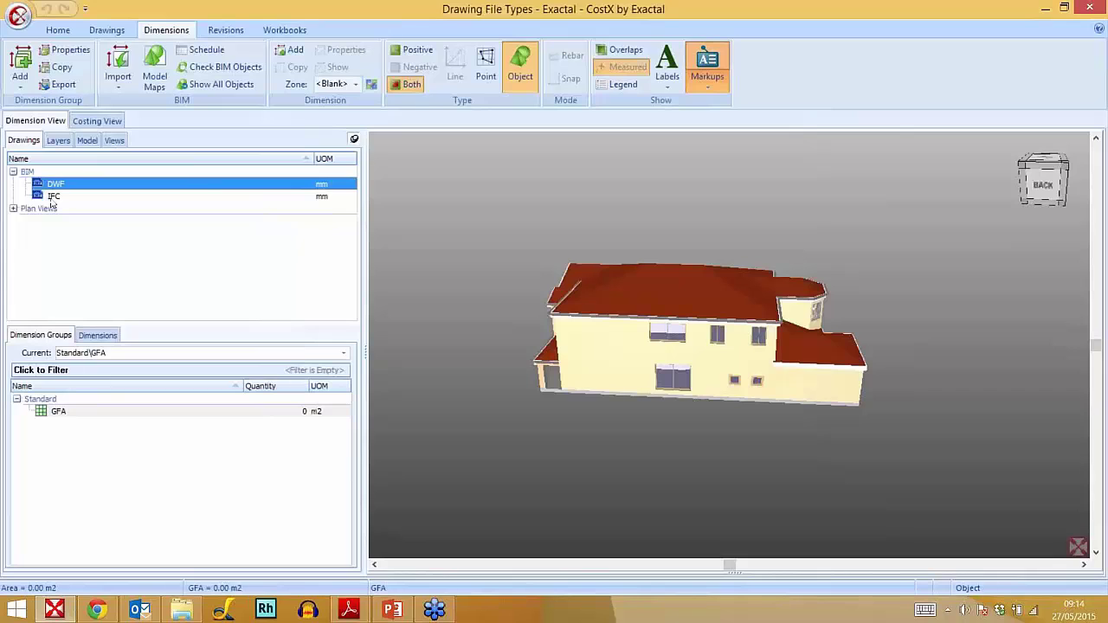
Open the IFC model, show all of its objects and orbit around the whole building structure
{"action": "left_click", "coordinate": [52, 197]}
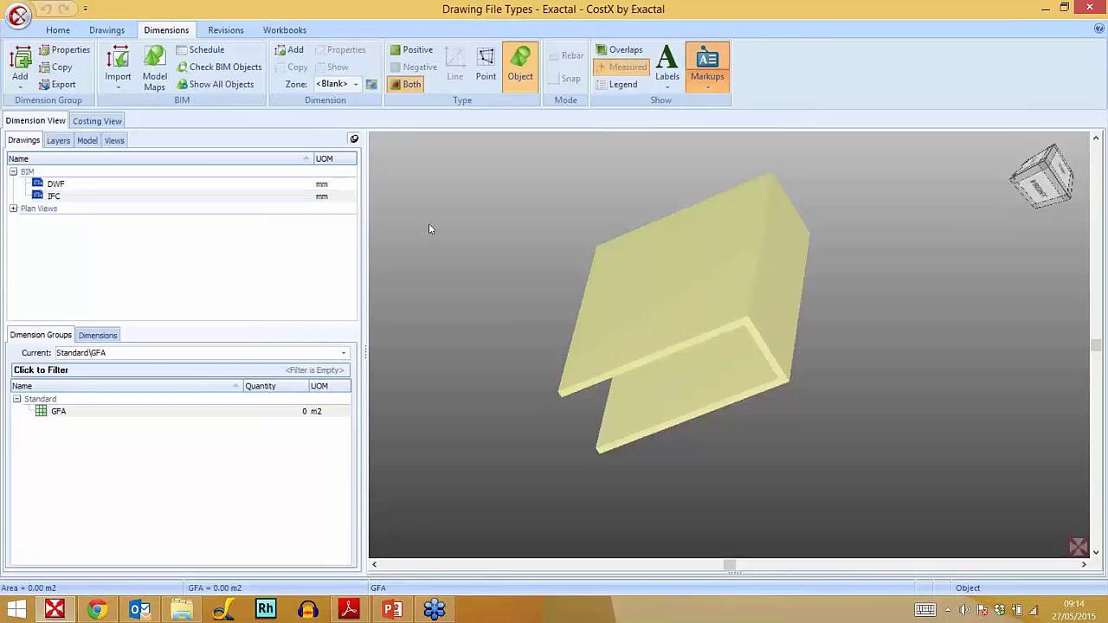
{"action": "right_click", "coordinate": [469, 227]}
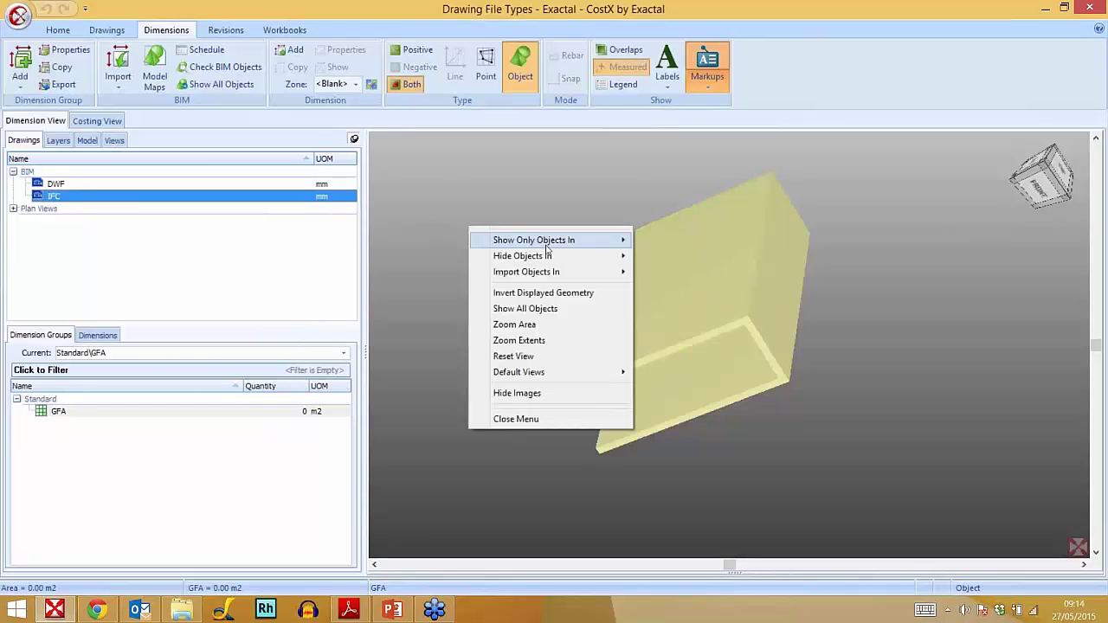
{"action": "left_click", "coordinate": [561, 309]}
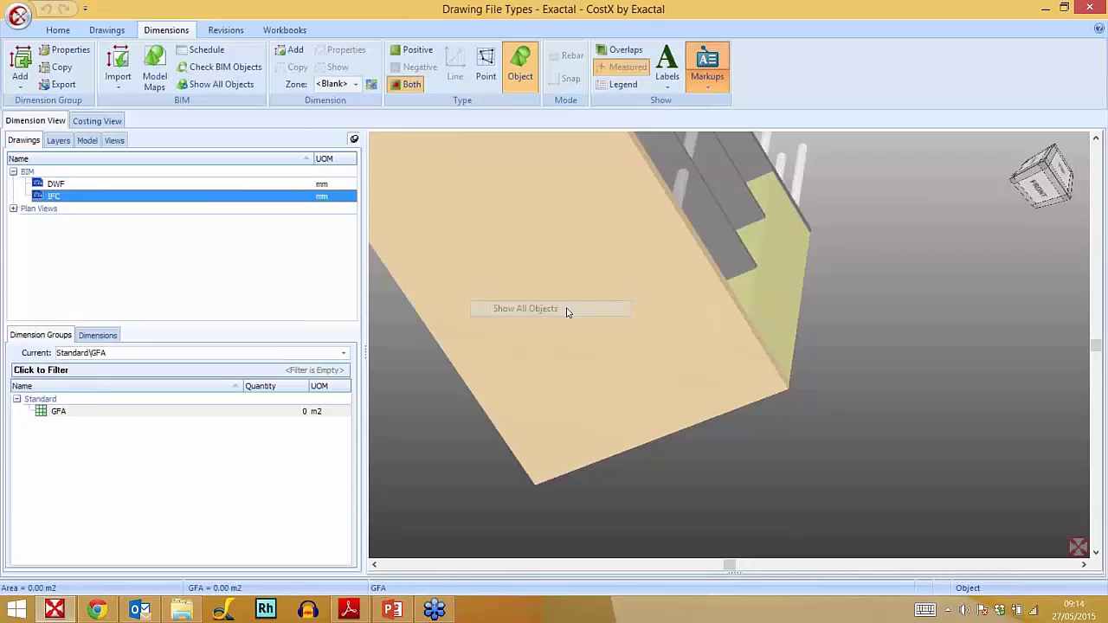
{"action": "right_click", "coordinate": [693, 260]}
{"action": "left_click", "coordinate": [753, 338]}
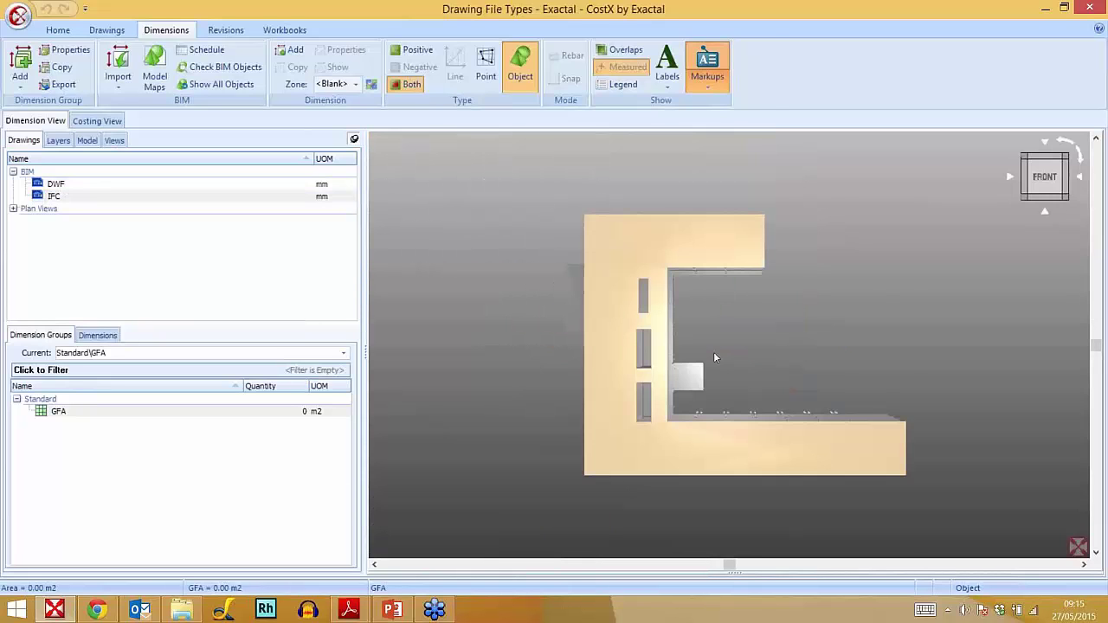
{"action": "left_click_drag", "start_coordinate": [665, 298], "coordinate": [775, 394]}
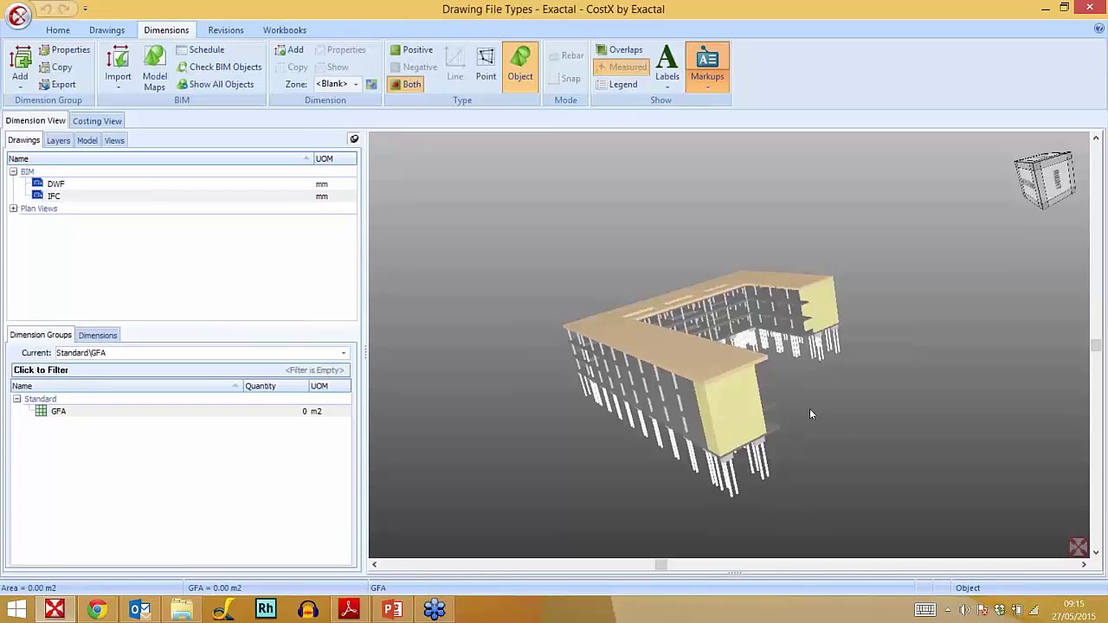
{"action": "left_click_drag", "start_coordinate": [819, 449], "coordinate": [668, 458]}
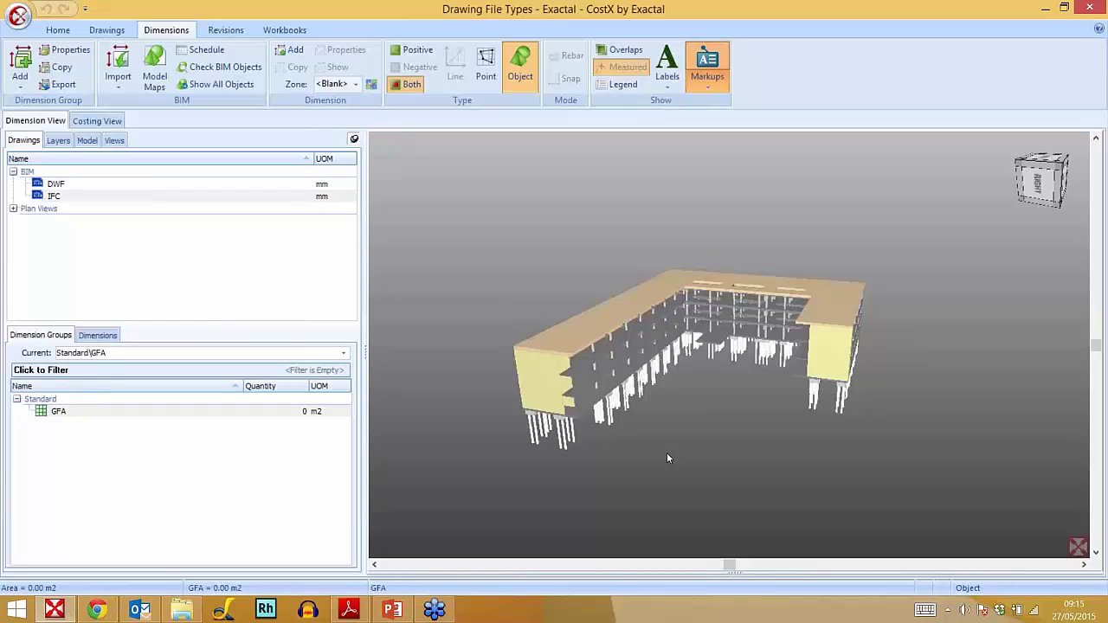
Examine the object properties of the IFC model's roof slab, including materials, dimensions and structural data, and close them
{"action": "scroll", "coordinate": [668, 456], "scroll_direction": "up", "scroll_amount": 3}
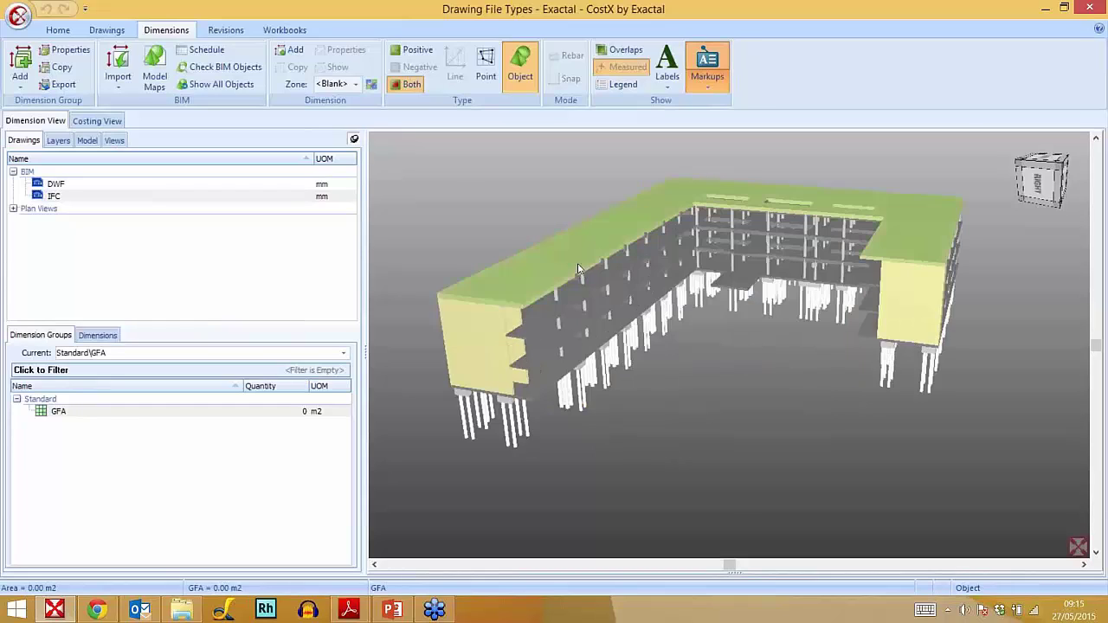
{"action": "right_click", "coordinate": [573, 253]}
{"action": "left_click", "coordinate": [630, 266]}
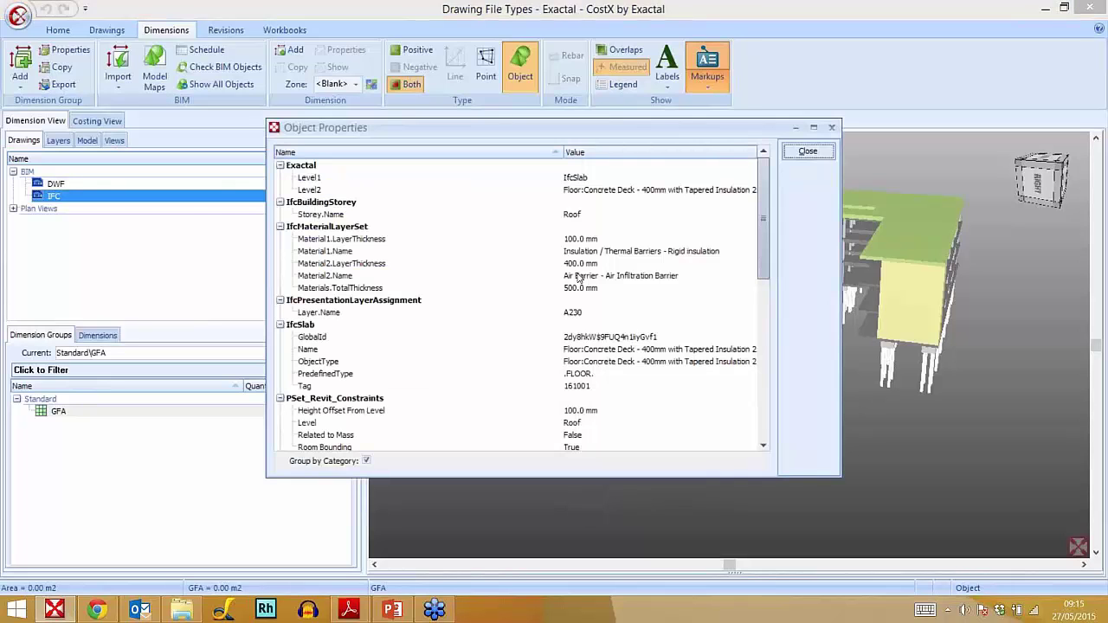
{"action": "left_click_drag", "start_coordinate": [766, 255], "coordinate": [766, 349]}
{"action": "scroll", "coordinate": [674, 304], "scroll_direction": "down", "scroll_amount": 1}
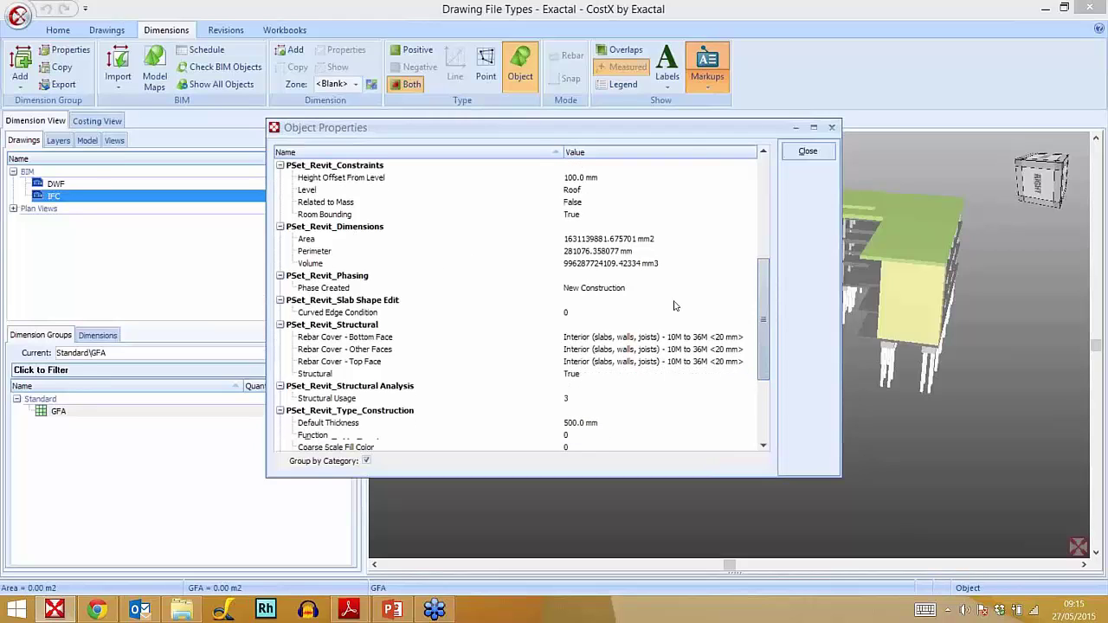
{"action": "scroll", "coordinate": [675, 305], "scroll_direction": "down", "scroll_amount": 4}
{"action": "scroll", "coordinate": [680, 314], "scroll_direction": "up", "scroll_amount": 10}
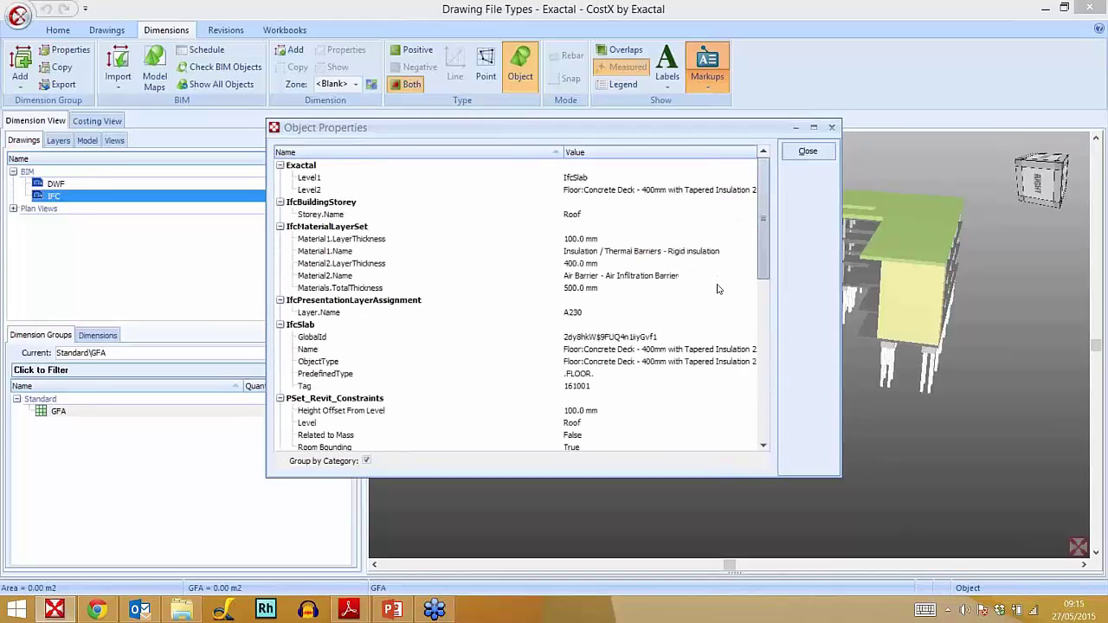
{"action": "scroll", "coordinate": [717, 292], "scroll_direction": "down", "scroll_amount": 1}
{"action": "scroll", "coordinate": [717, 293], "scroll_direction": "up", "scroll_amount": 1}
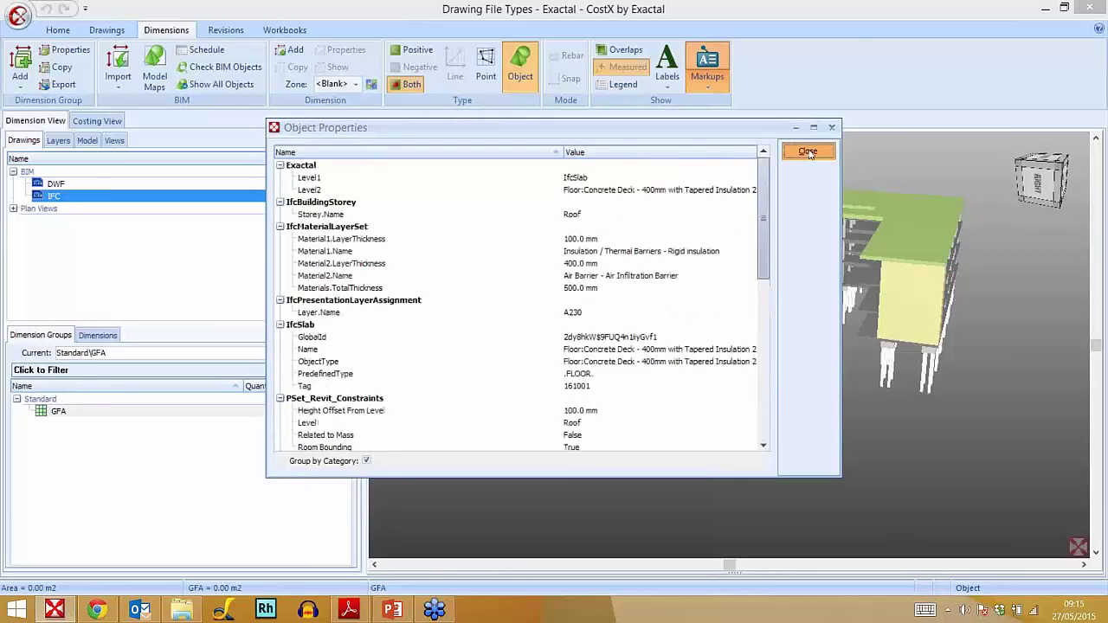
{"action": "left_click", "coordinate": [807, 153]}
Expand the plan views with their raster and vector folders so every drawing file type is listed
{"action": "scroll", "coordinate": [863, 214], "scroll_direction": "down", "scroll_amount": 2}
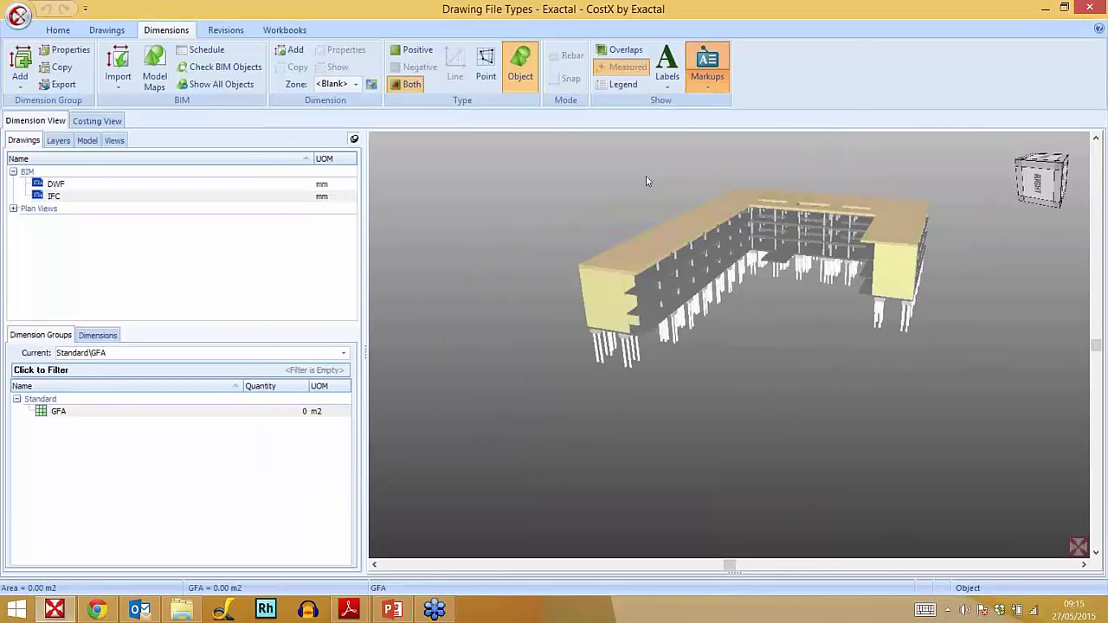
{"action": "left_click_drag", "start_coordinate": [646, 180], "coordinate": [681, 187]}
{"action": "left_click", "coordinate": [54, 195]}
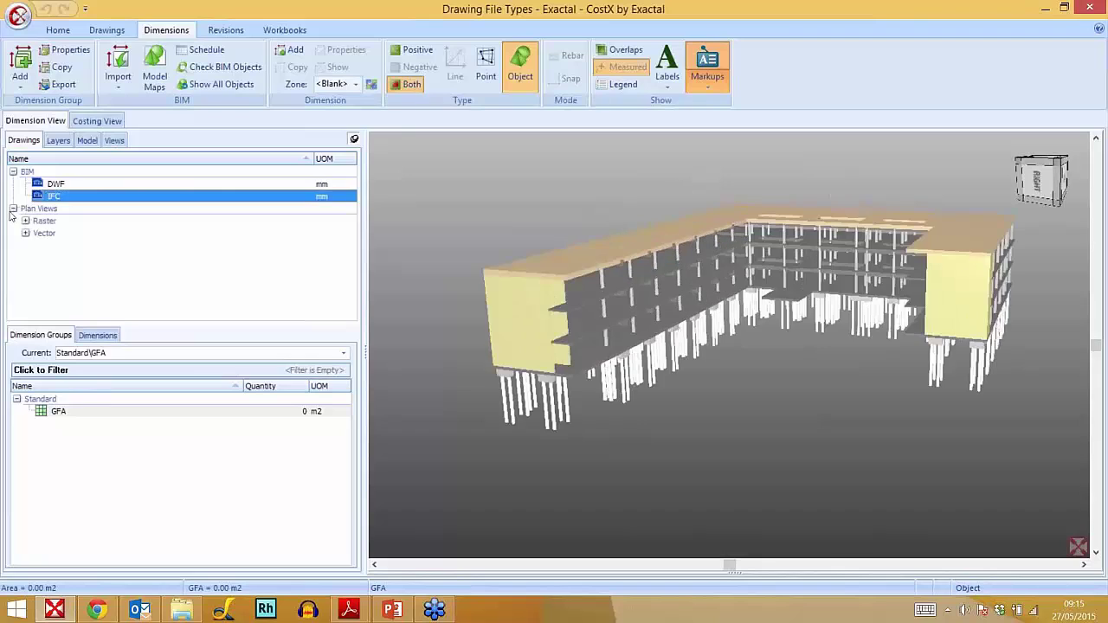
{"action": "left_click", "coordinate": [13, 209]}
{"action": "left_click", "coordinate": [25, 221]}
{"action": "left_click", "coordinate": [25, 257]}
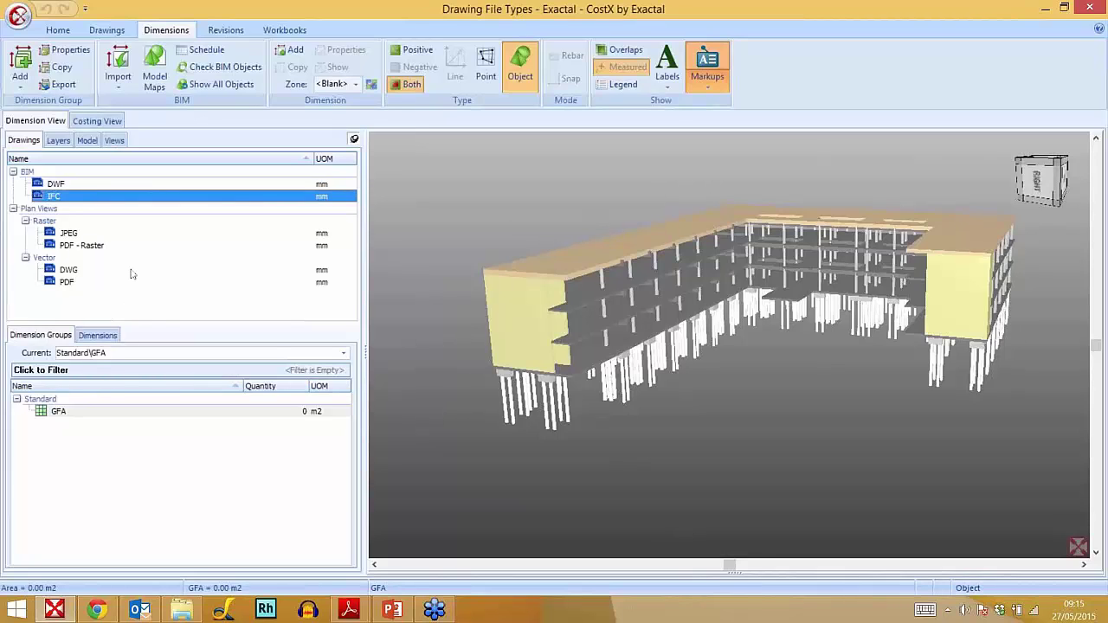
{"action": "mouse_move", "coordinate": [132, 275]}
Switch to PowerPoint, start the slide show from the Live Demo slide and advance to the Drawing File Compatibility conclusion slide
{"action": "left_click", "coordinate": [1048, 7]}
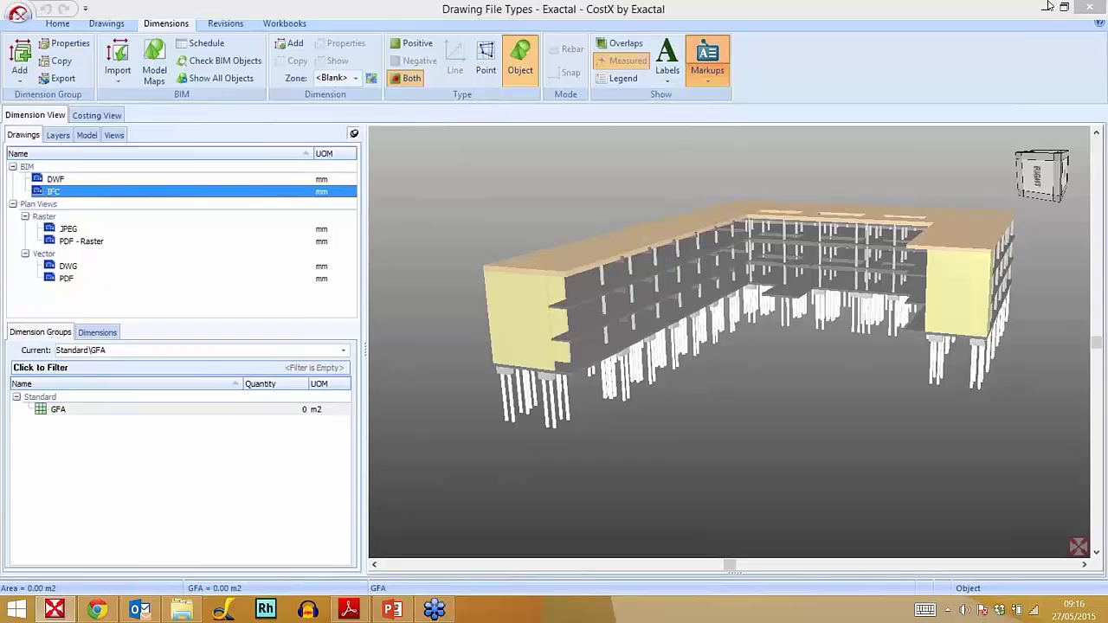
{"action": "left_click", "coordinate": [1048, 6]}
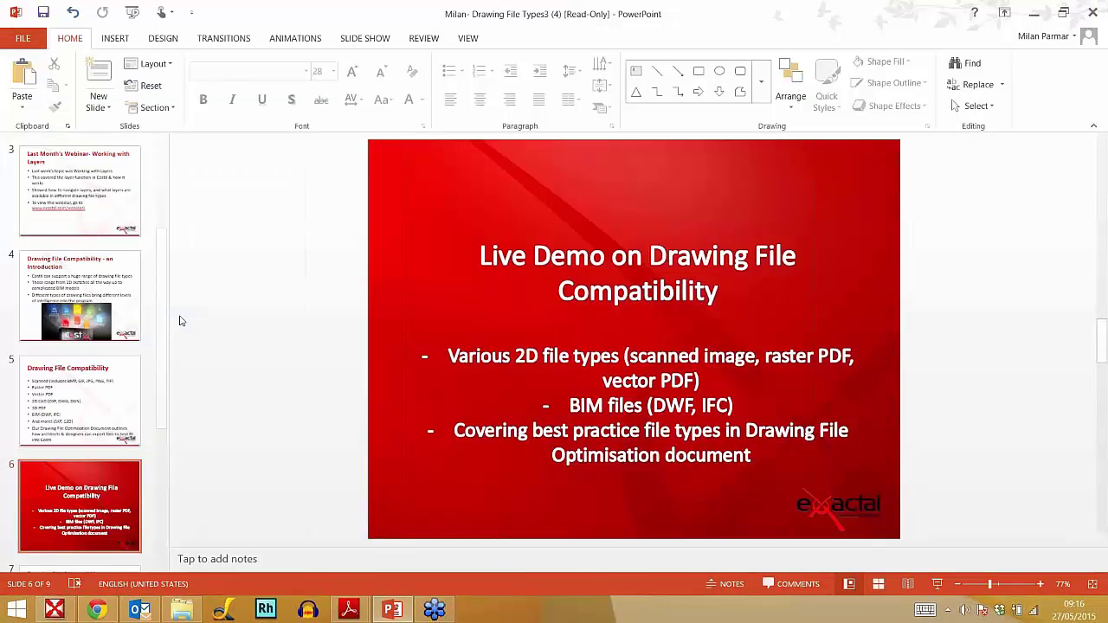
{"action": "key", "text": "shift+F5"}
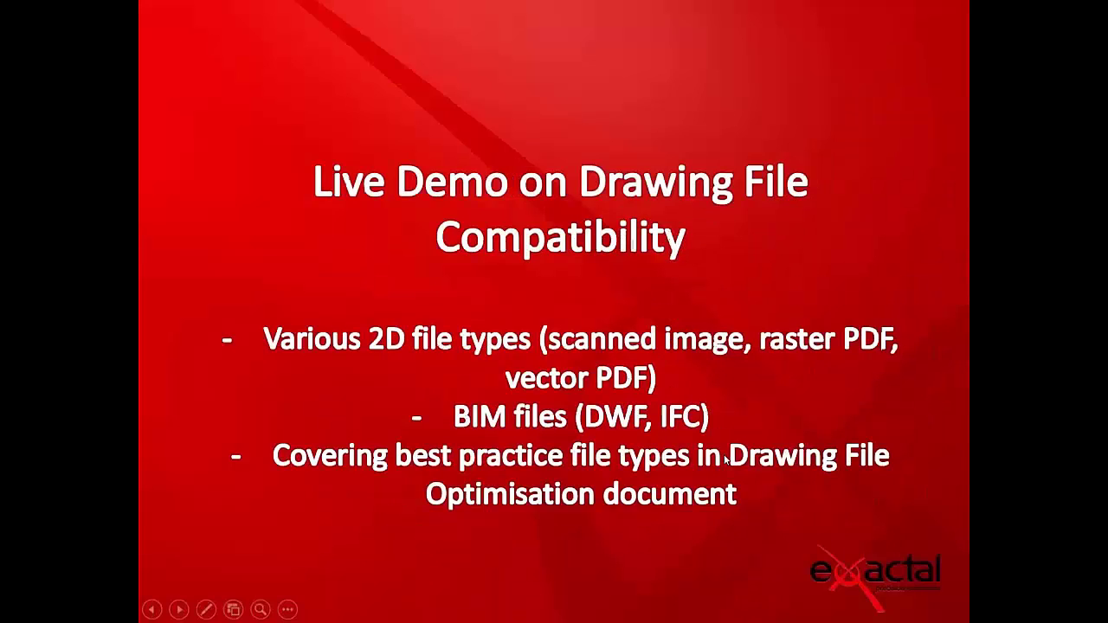
{"action": "key", "text": "Right"}
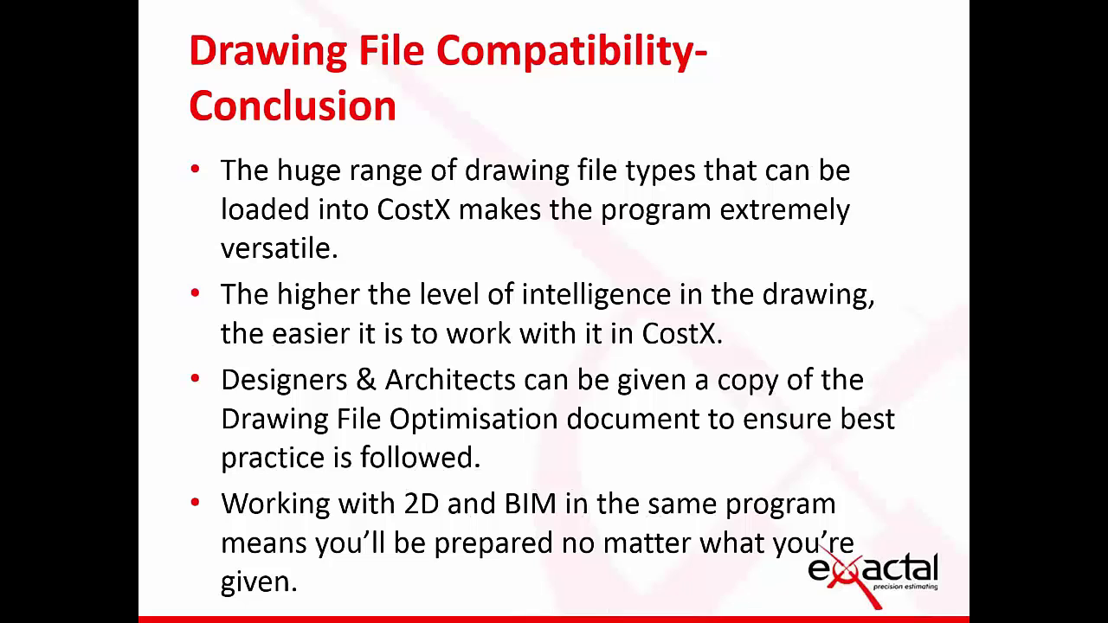